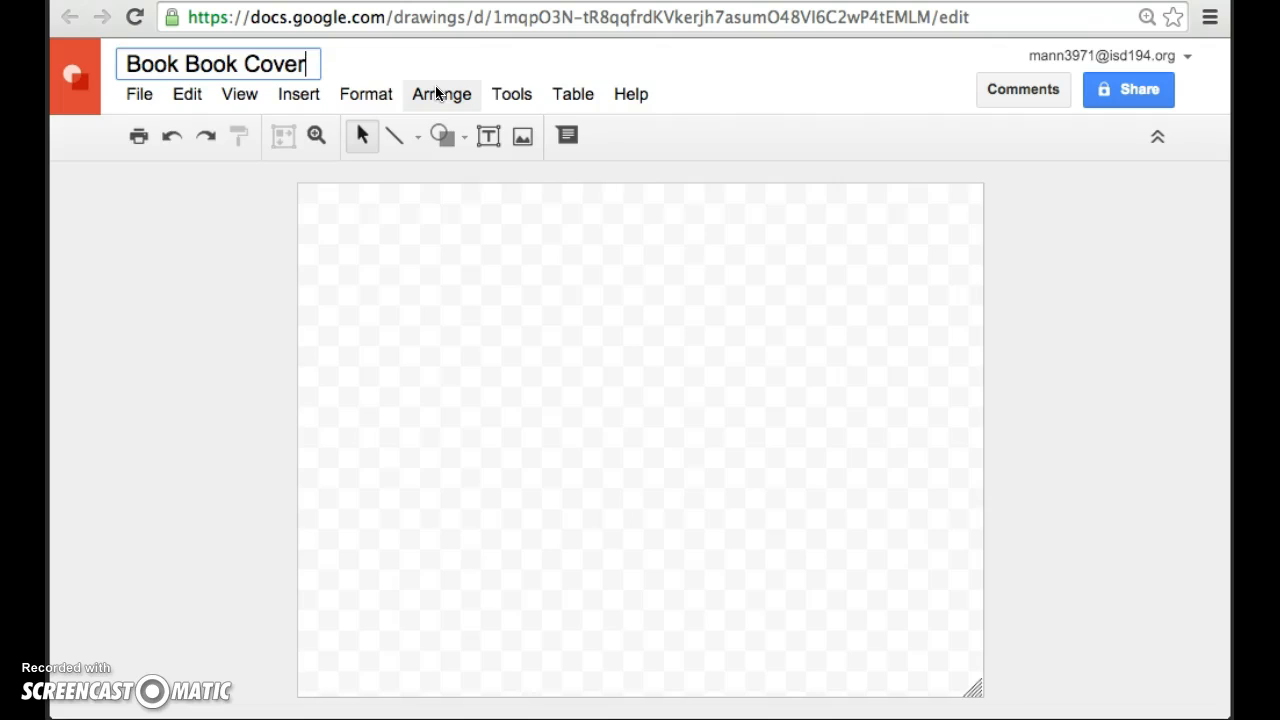
Finish naming the drawing "Book Book Cover" and toggle its star on and off.
{"action": "left_click", "coordinate": [714, 249]}
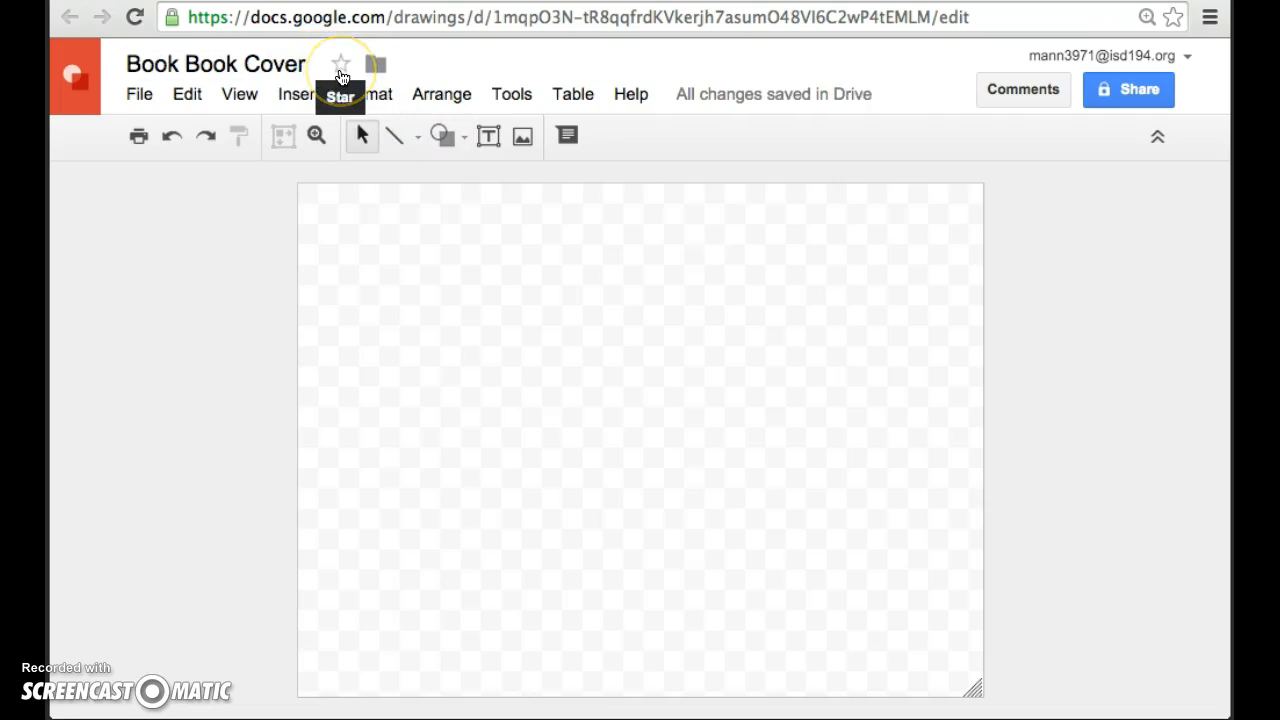
{"action": "left_click", "coordinate": [345, 72]}
{"action": "left_click", "coordinate": [345, 72]}
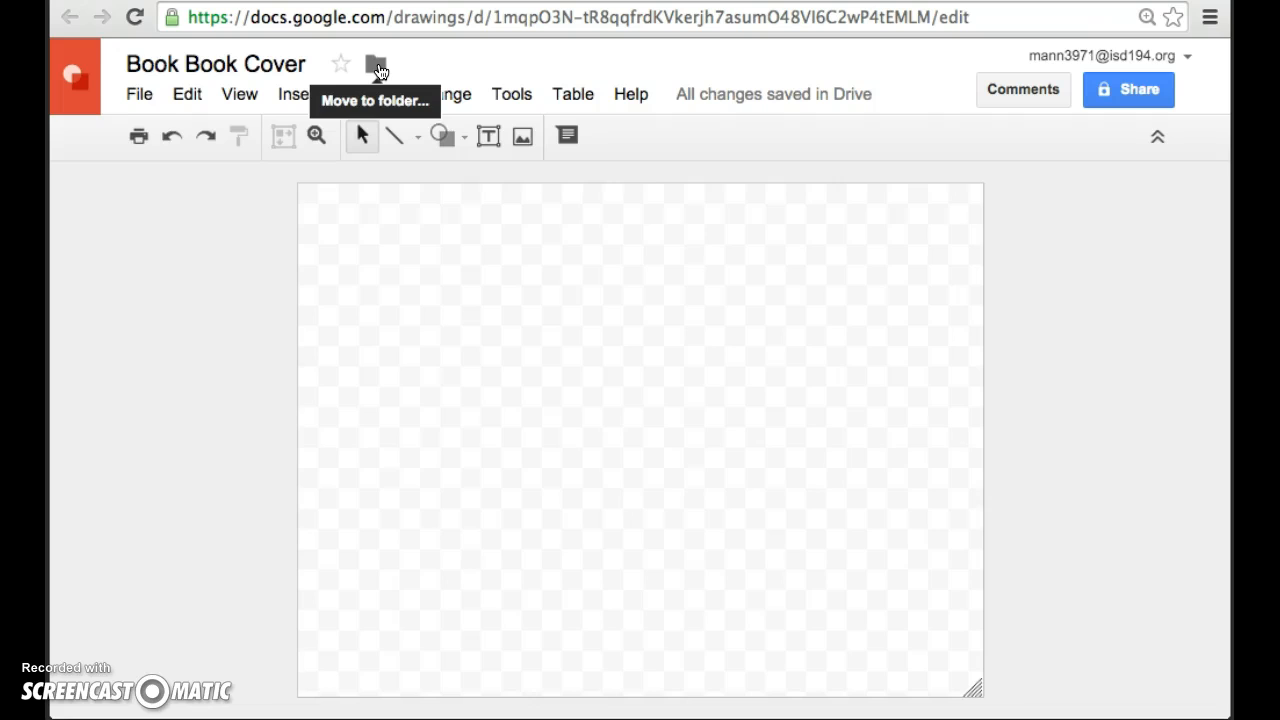
Move the drawing into the folder "Teacher's name - First Last - Technology".
{"action": "left_click", "coordinate": [378, 68]}
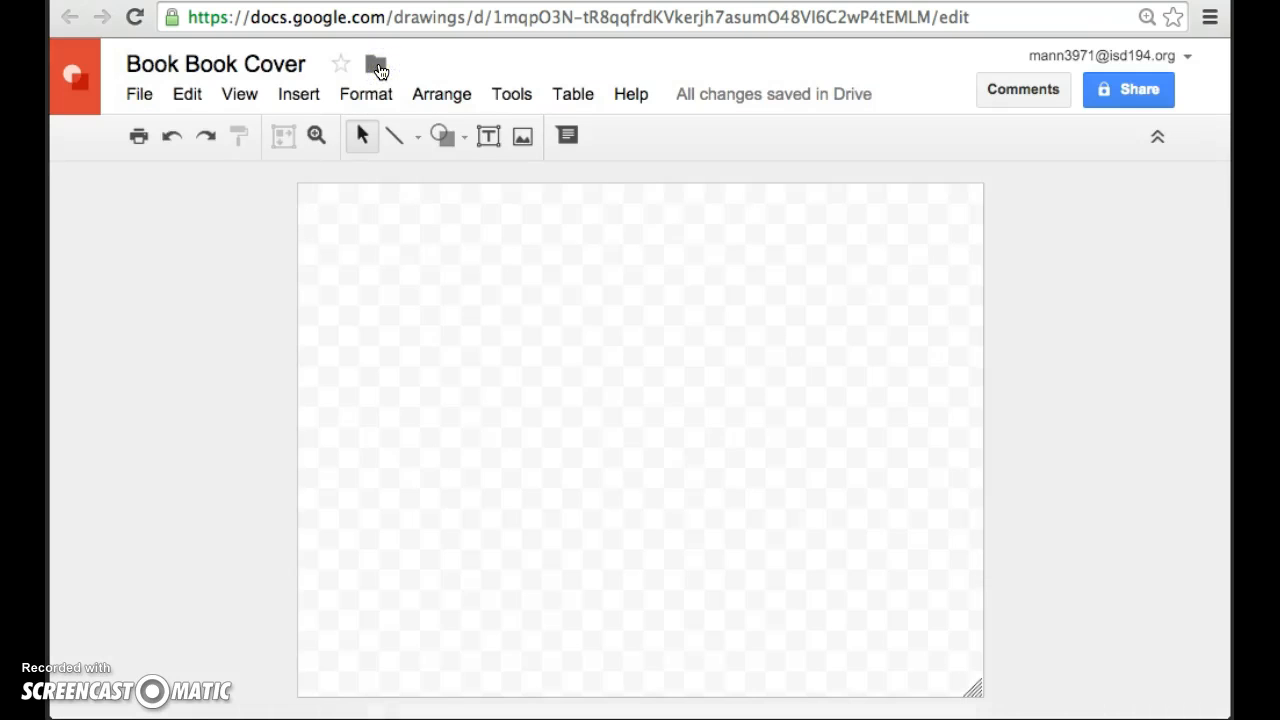
{"action": "scroll", "coordinate": [645, 530], "scroll_direction": "down", "scroll_amount": 2}
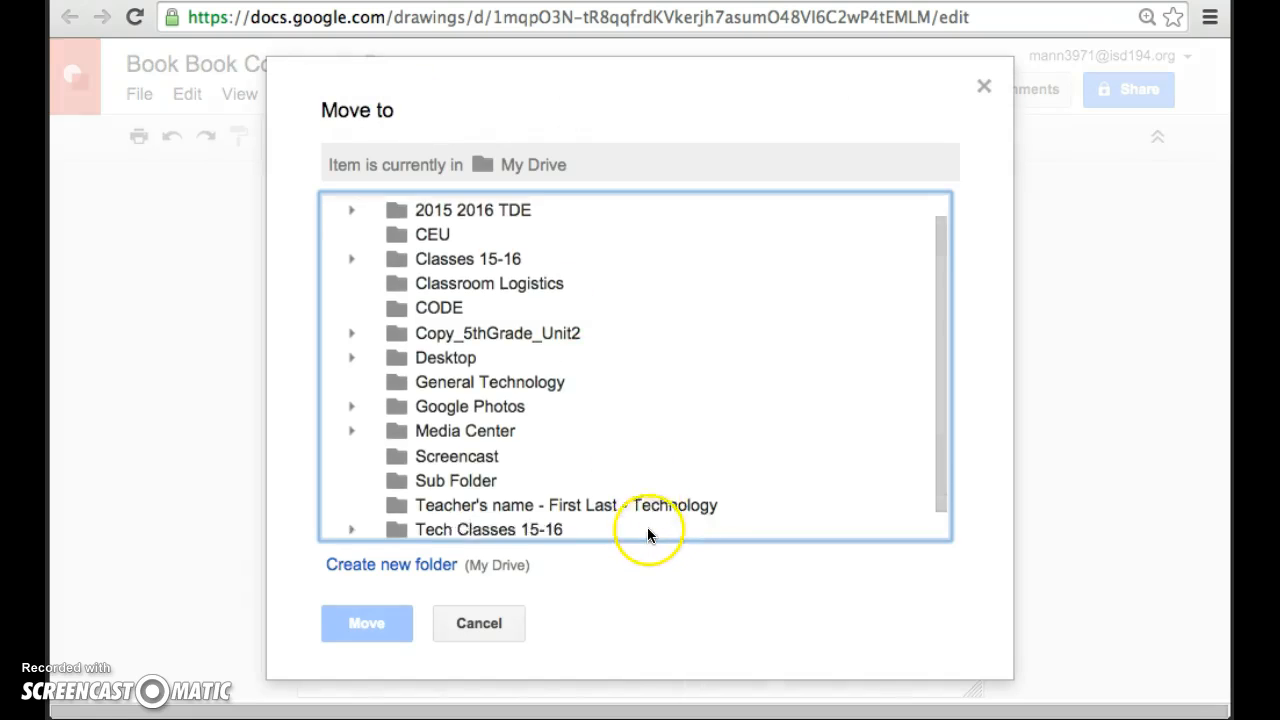
{"action": "left_click", "coordinate": [621, 482]}
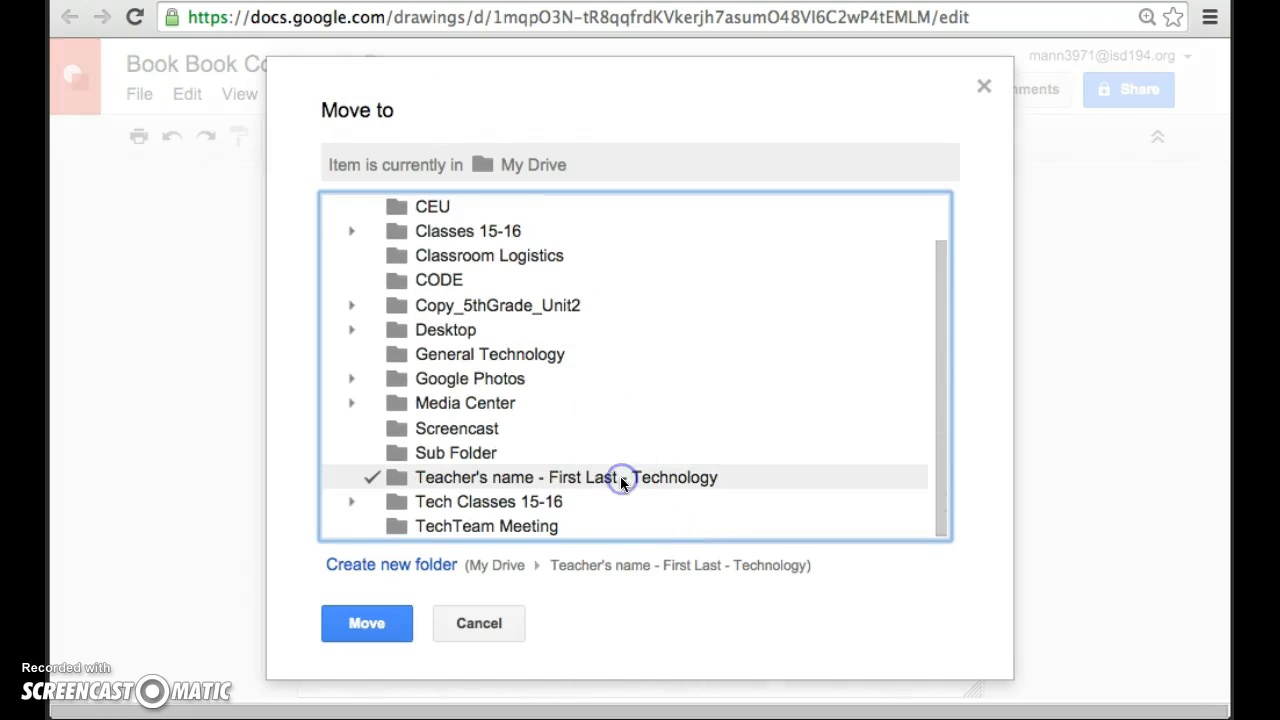
{"action": "left_click", "coordinate": [374, 630]}
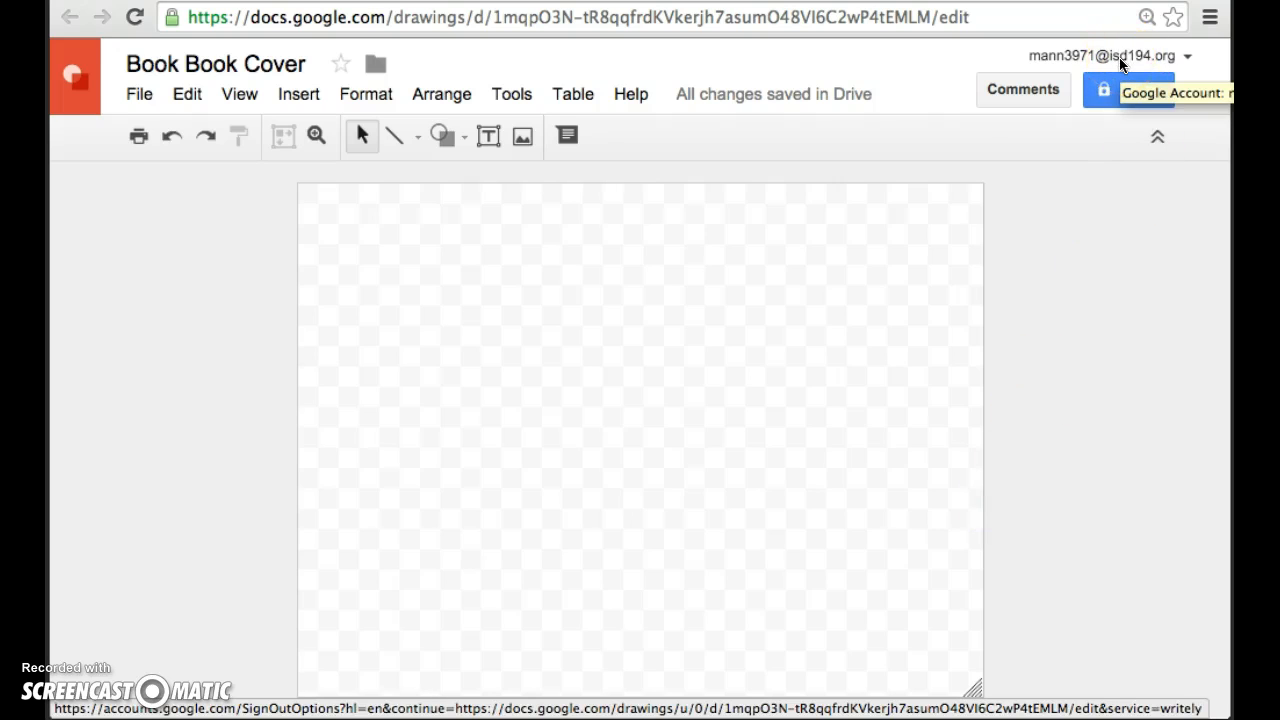
View the drawing's revision history and its sharing options without sharing it.
{"action": "left_click", "coordinate": [757, 94]}
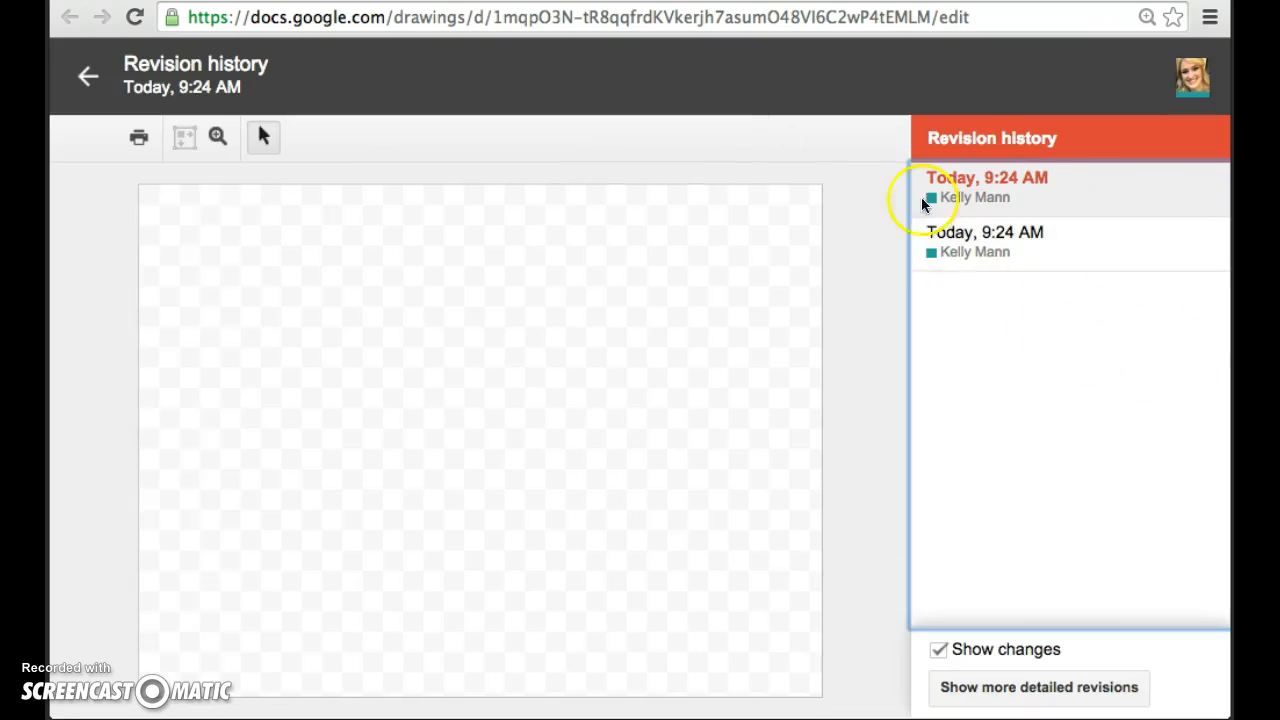
{"action": "left_click", "coordinate": [87, 76]}
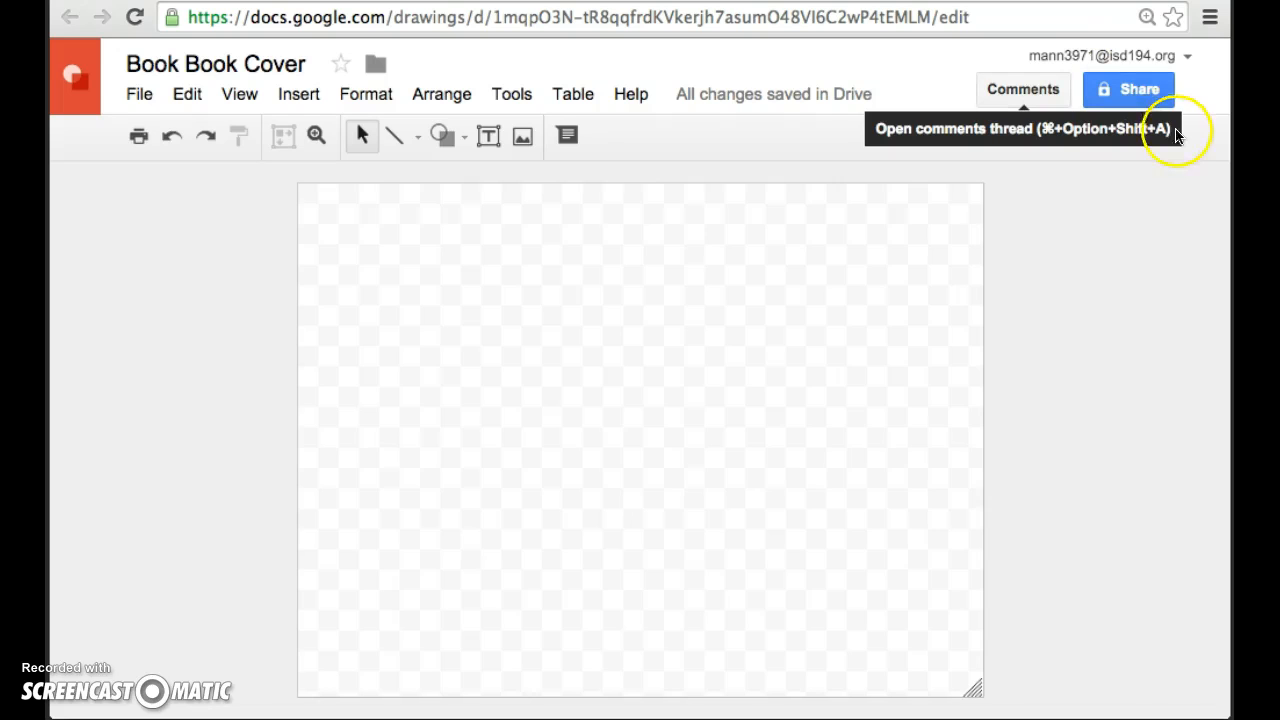
{"action": "left_click", "coordinate": [1145, 92]}
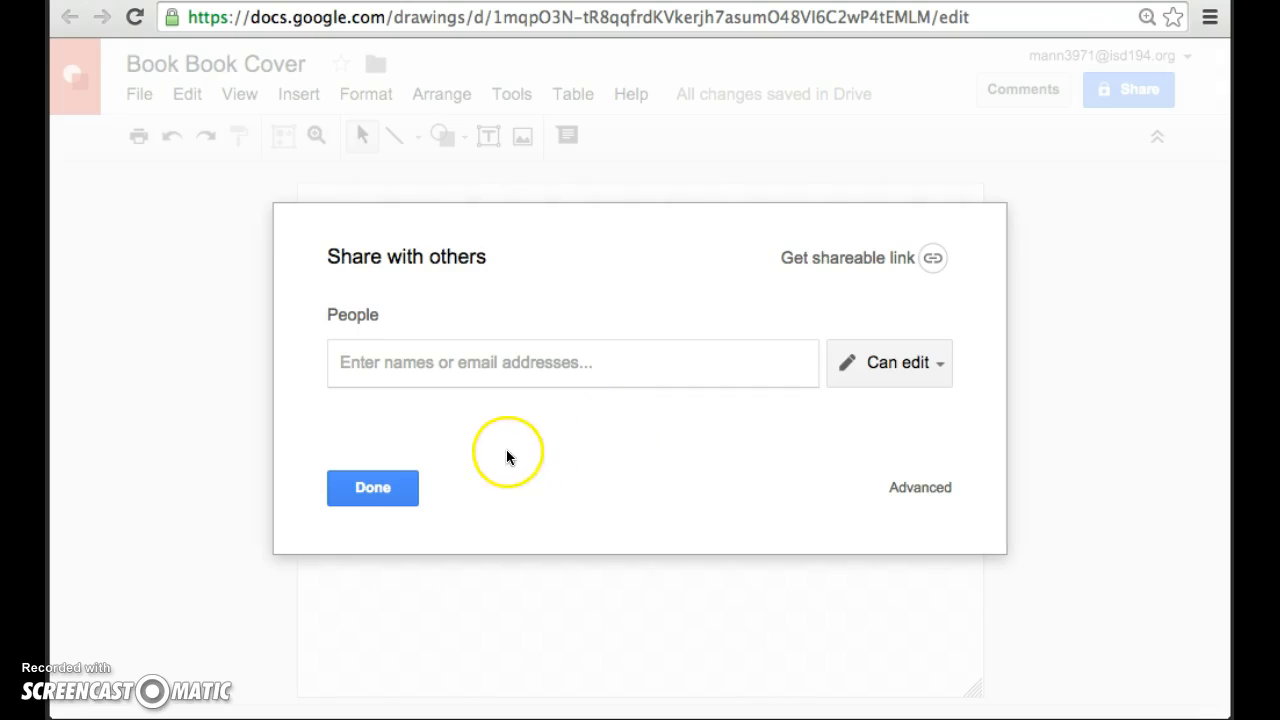
{"action": "left_click", "coordinate": [403, 491]}
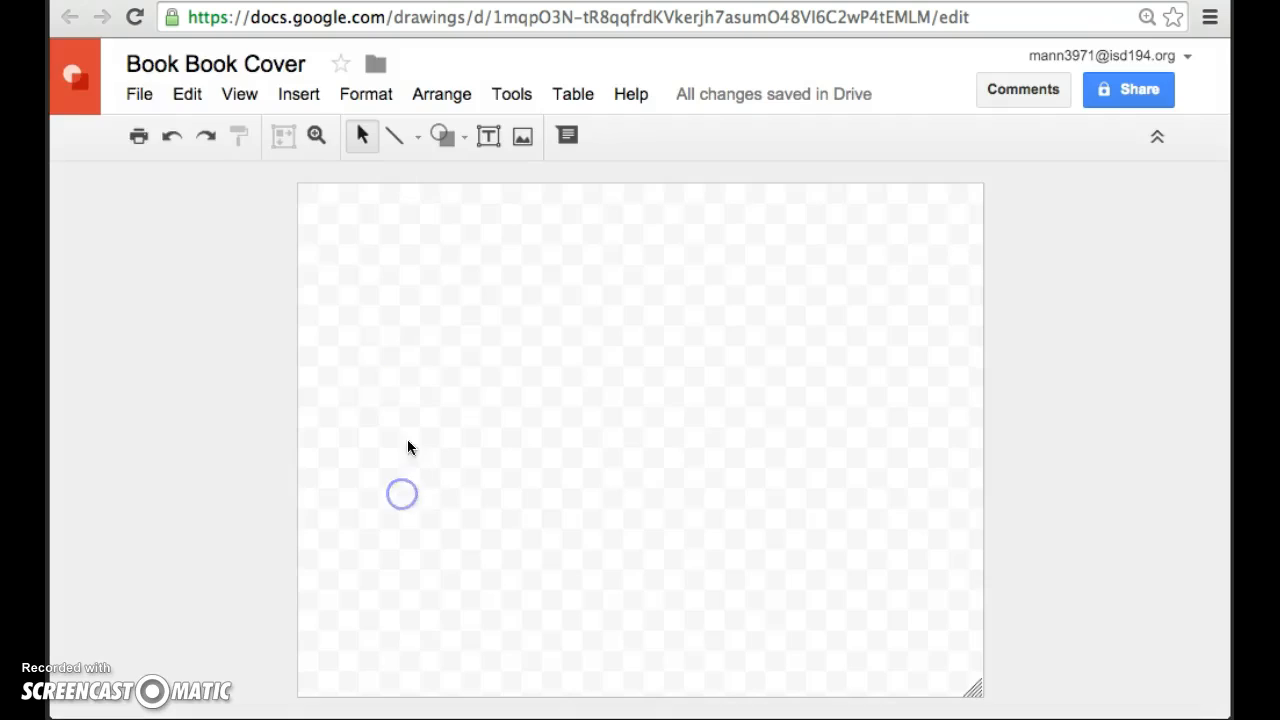
Review the drawing's download formats and its publish-to-web settings without publishing it.
{"action": "left_click", "coordinate": [144, 93]}
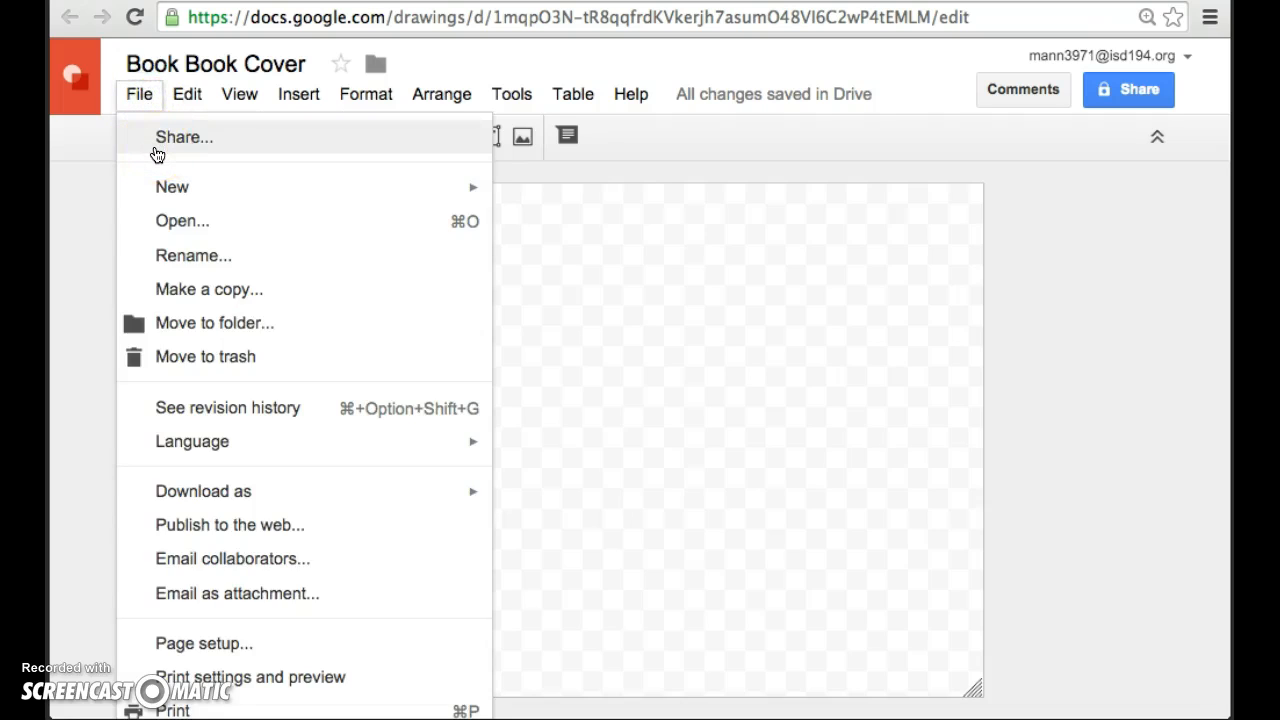
{"action": "mouse_move", "coordinate": [352, 504]}
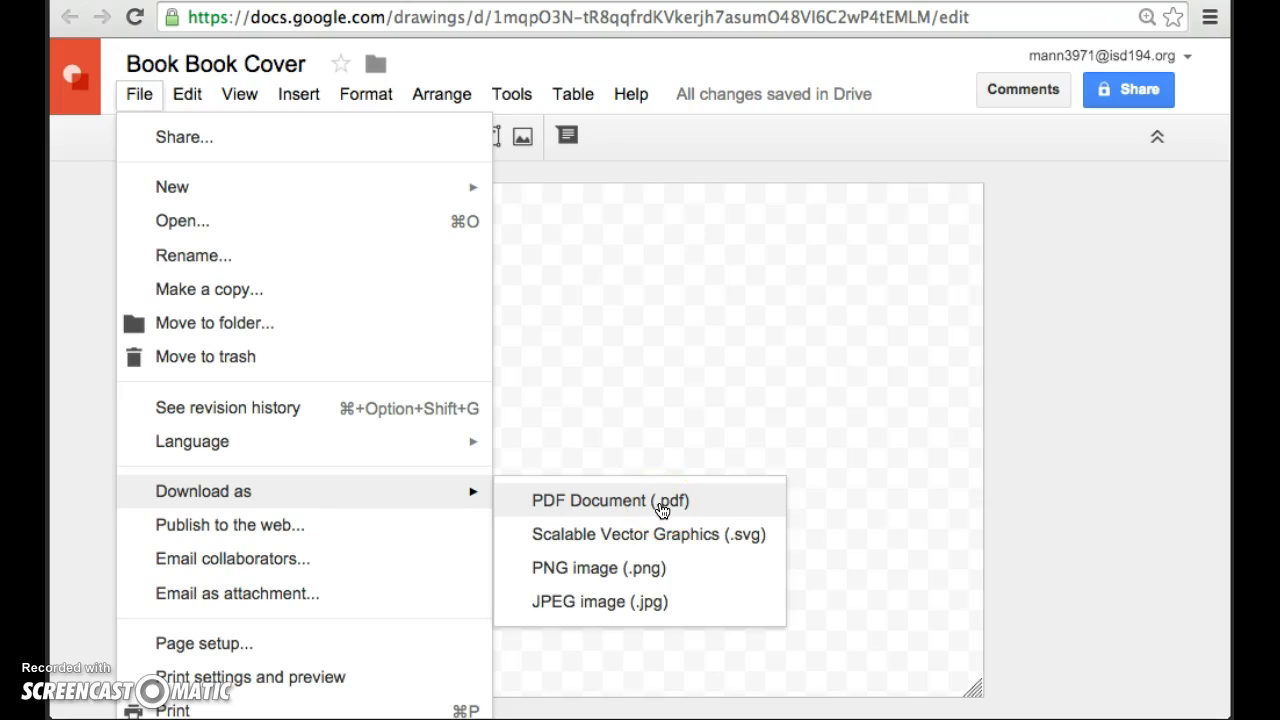
{"action": "left_click", "coordinate": [457, 526]}
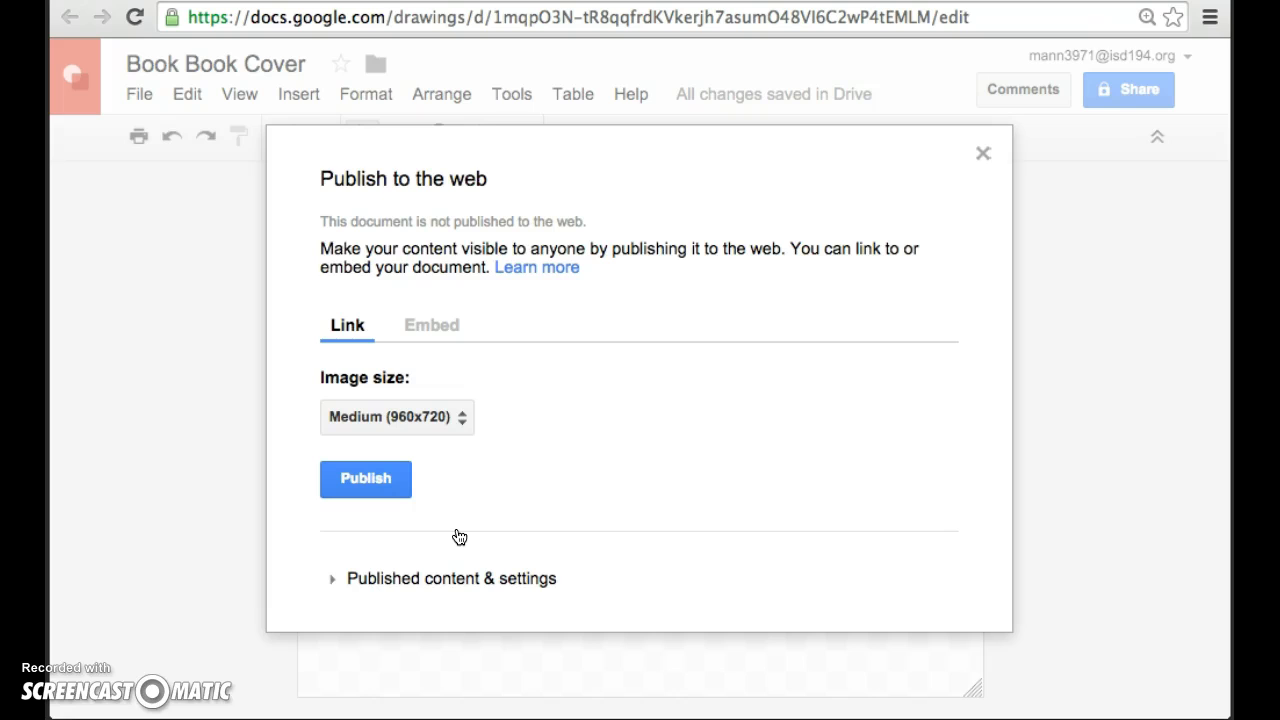
{"action": "left_click", "coordinate": [1022, 185]}
{"action": "left_click", "coordinate": [988, 156]}
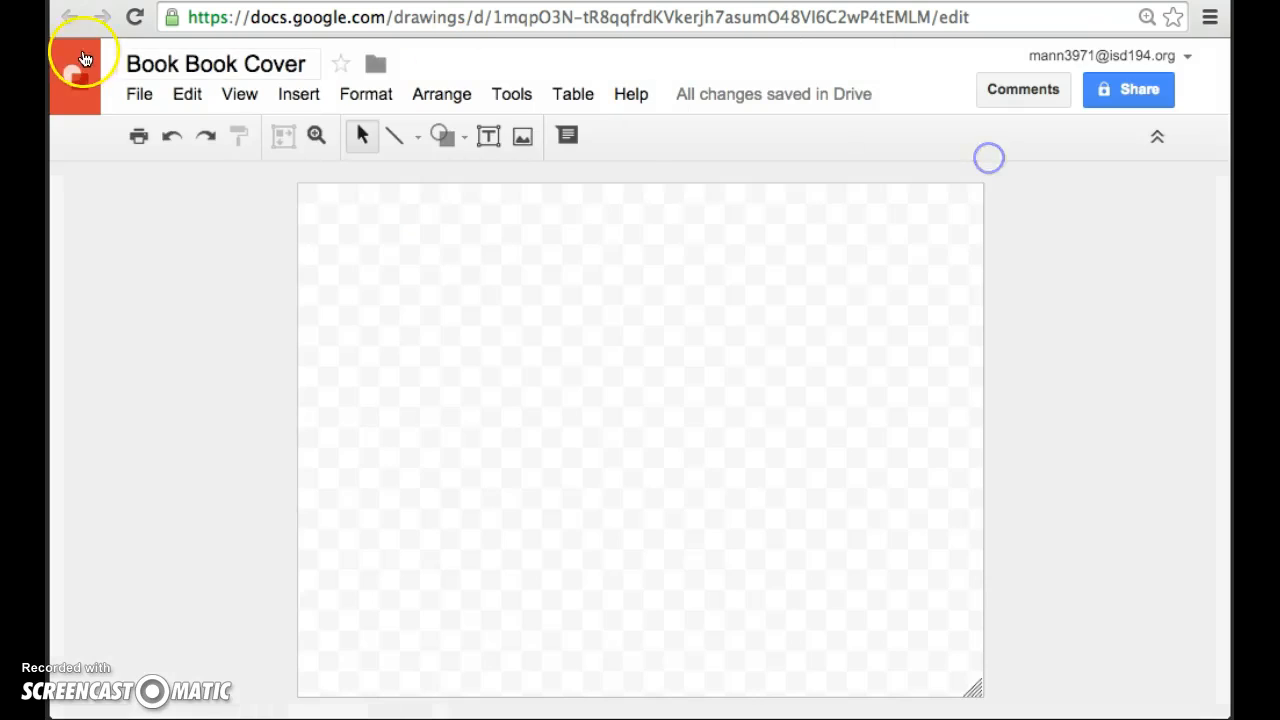
Set the page size to Widescreen 16:9 and resize the canvas freehand to a somewhat narrower width.
{"action": "left_click", "coordinate": [146, 101]}
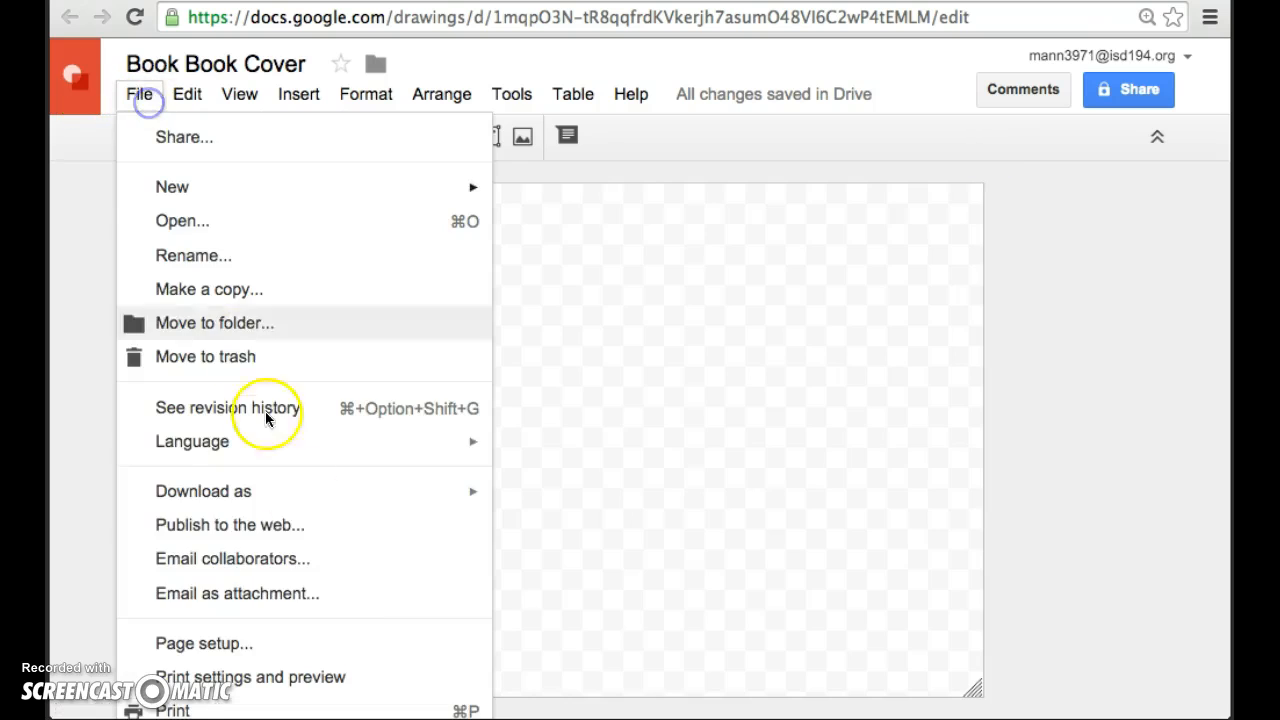
{"action": "left_click", "coordinate": [315, 637]}
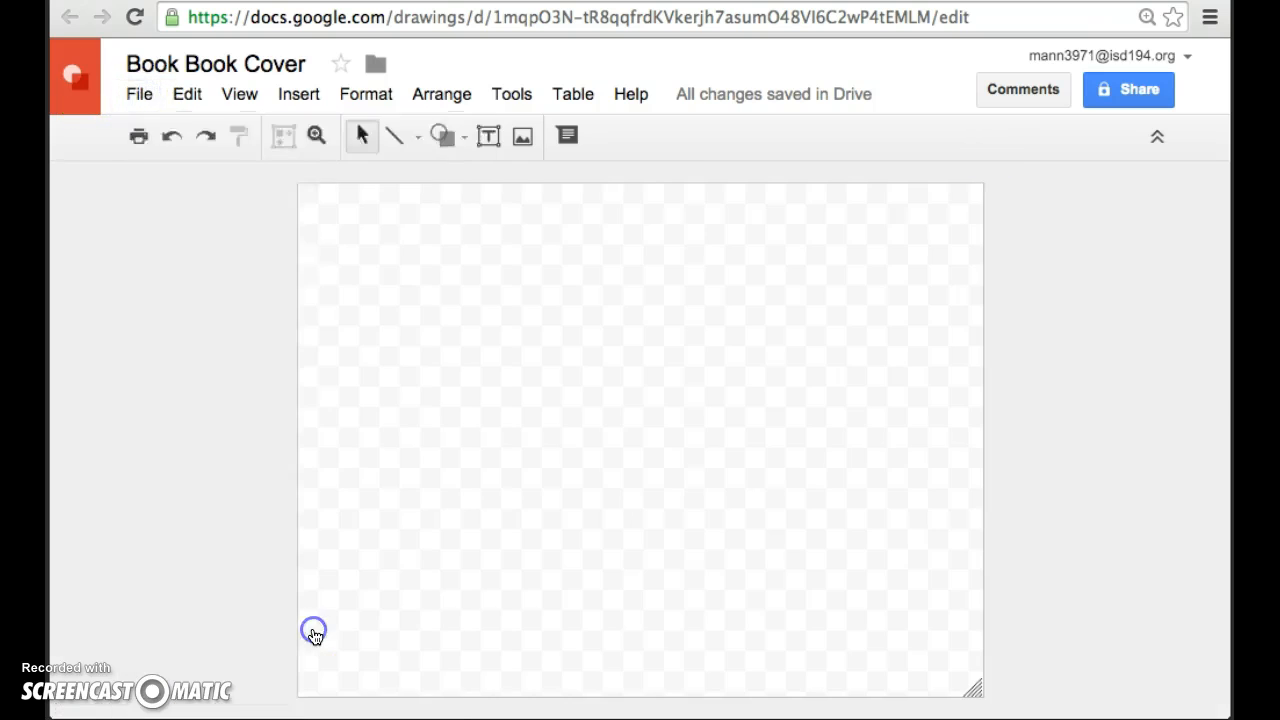
{"action": "left_click", "coordinate": [640, 377]}
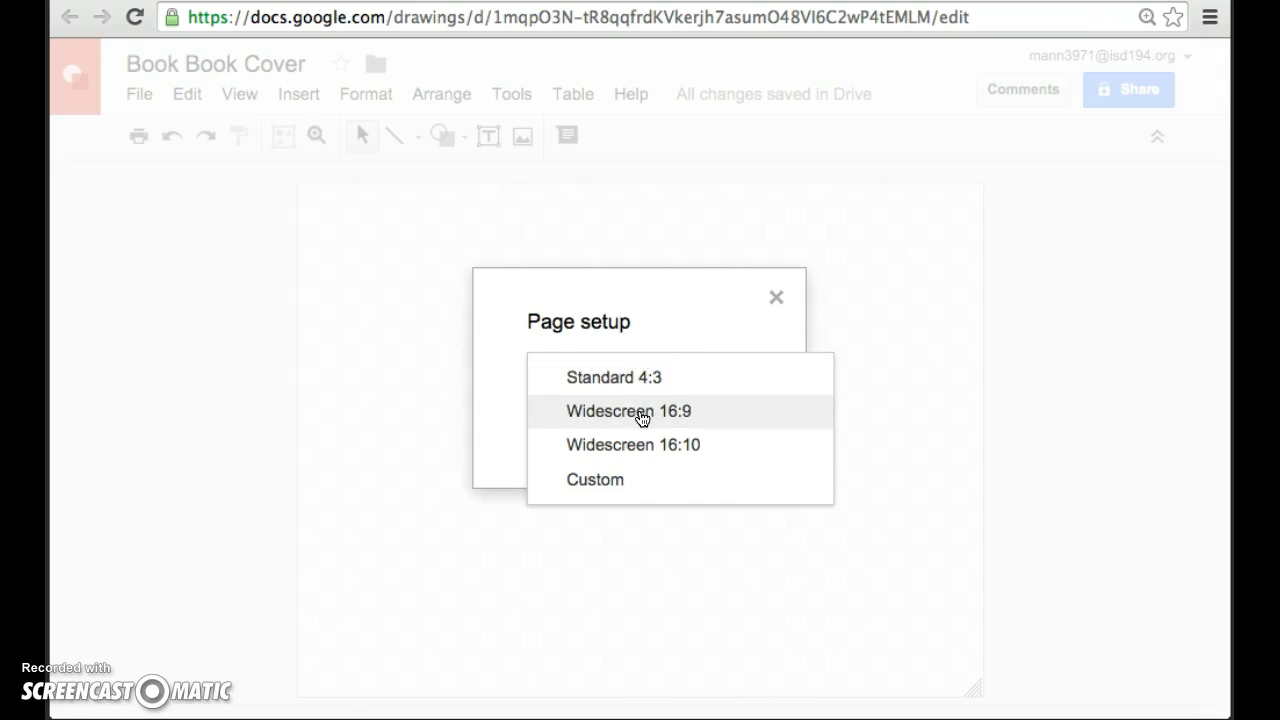
{"action": "left_click", "coordinate": [641, 414]}
{"action": "left_click", "coordinate": [593, 443]}
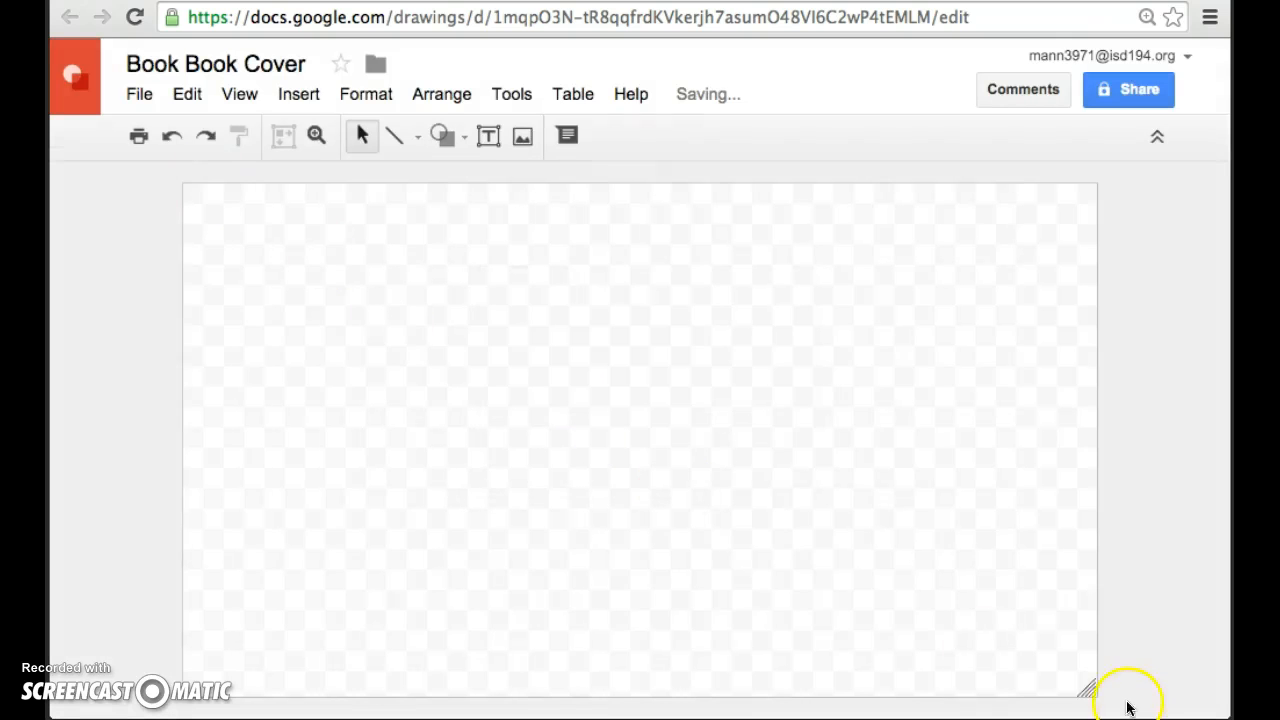
{"action": "left_click_drag", "start_coordinate": [1087, 687], "coordinate": [748, 677]}
{"action": "left_click_drag", "start_coordinate": [929, 686], "coordinate": [1138, 692]}
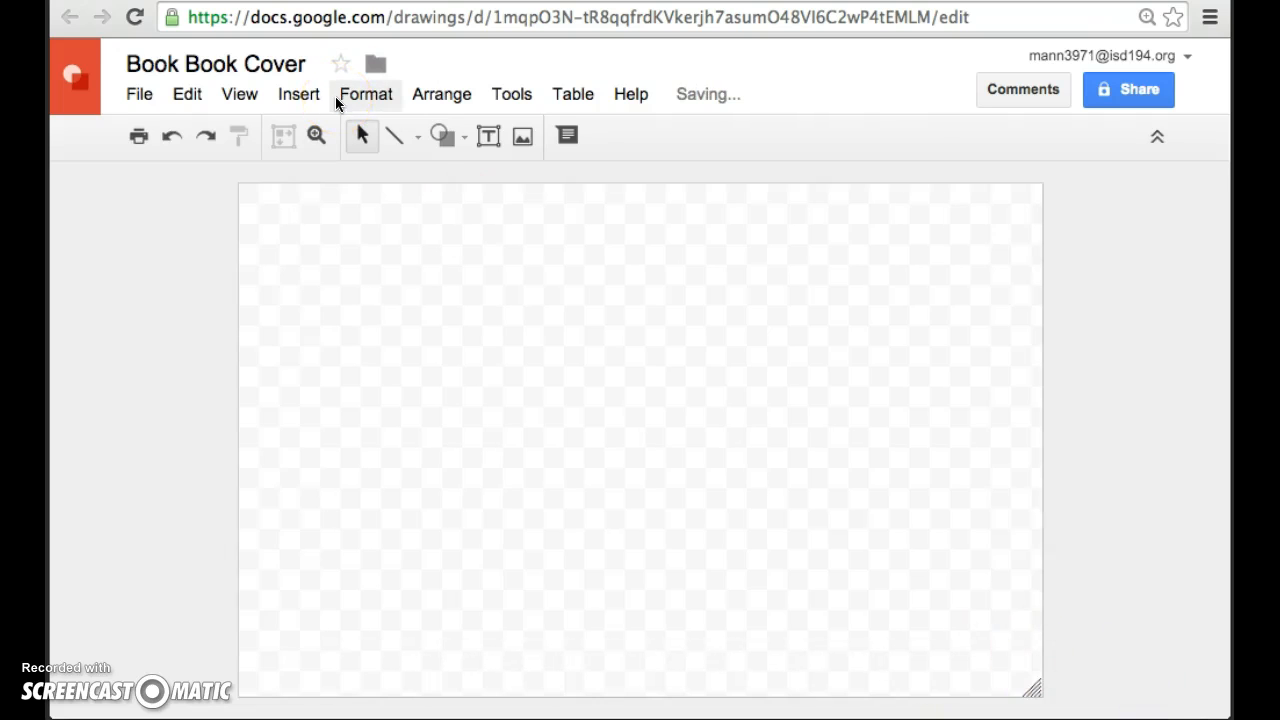
Examine which kinds of objects can be inserted and which arrangement commands are offered for the drawing.
{"action": "left_click", "coordinate": [284, 94]}
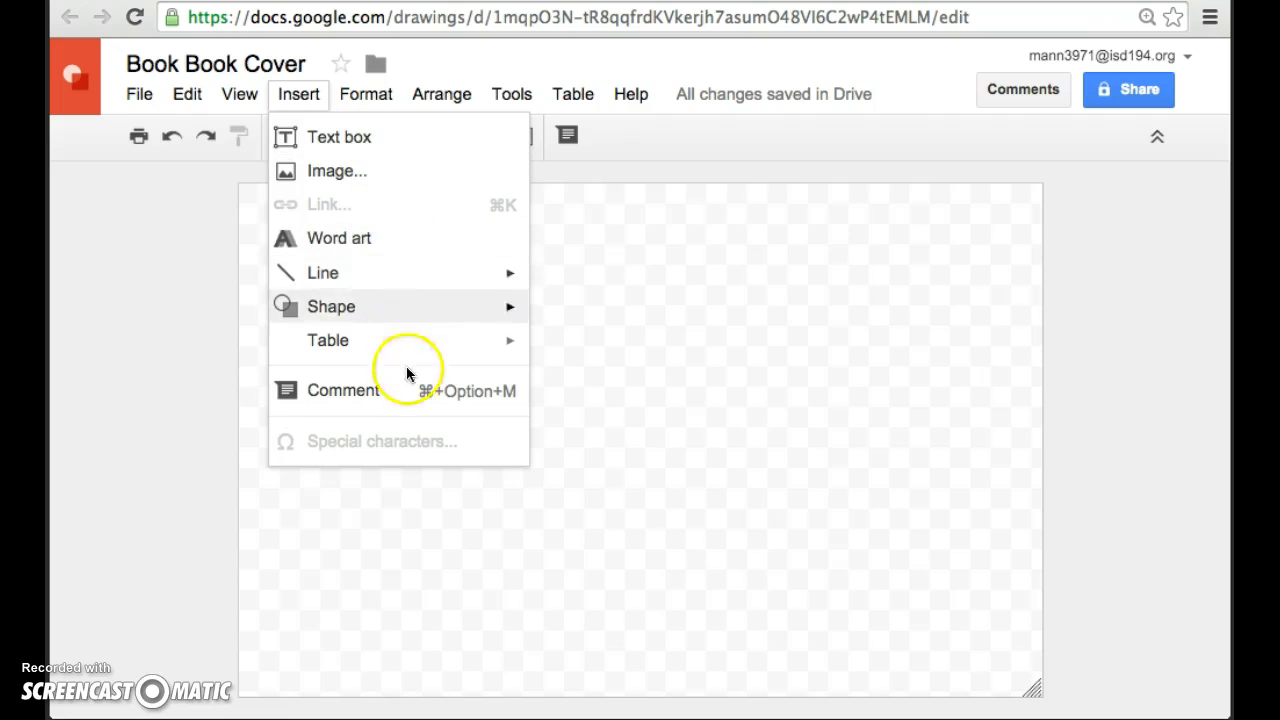
{"action": "left_click", "coordinate": [832, 204]}
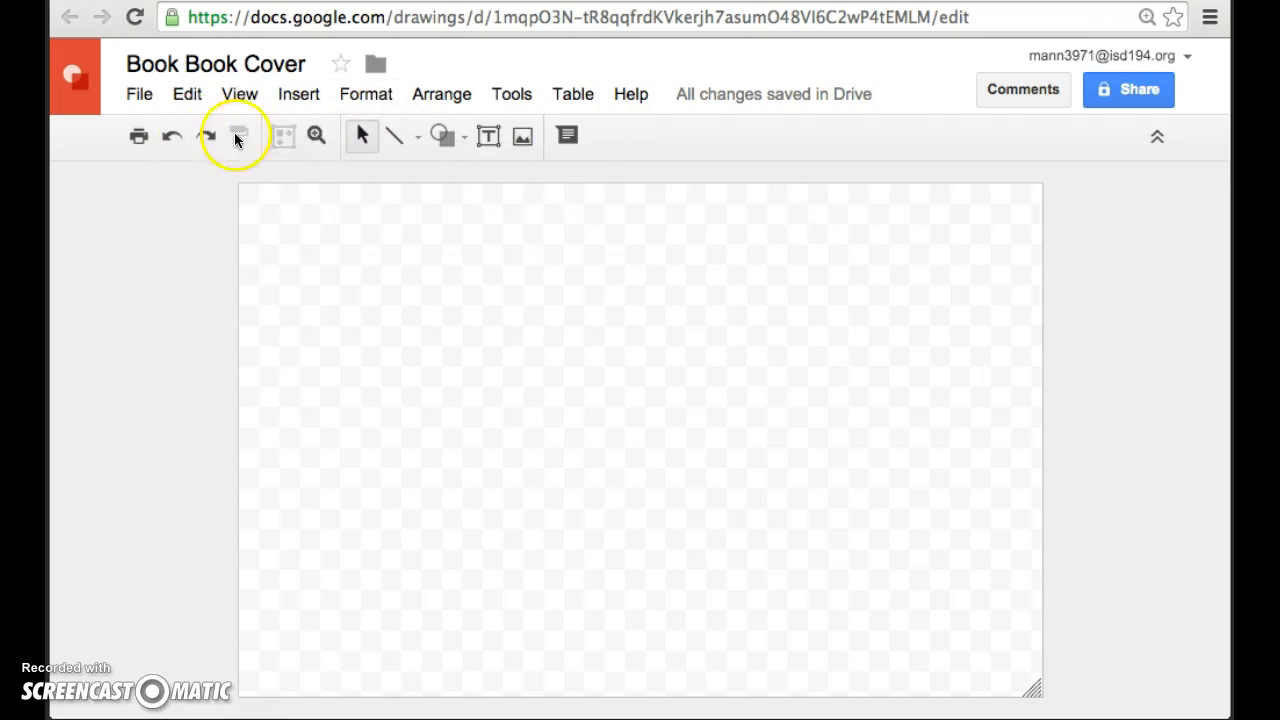
{"action": "left_click", "coordinate": [296, 96]}
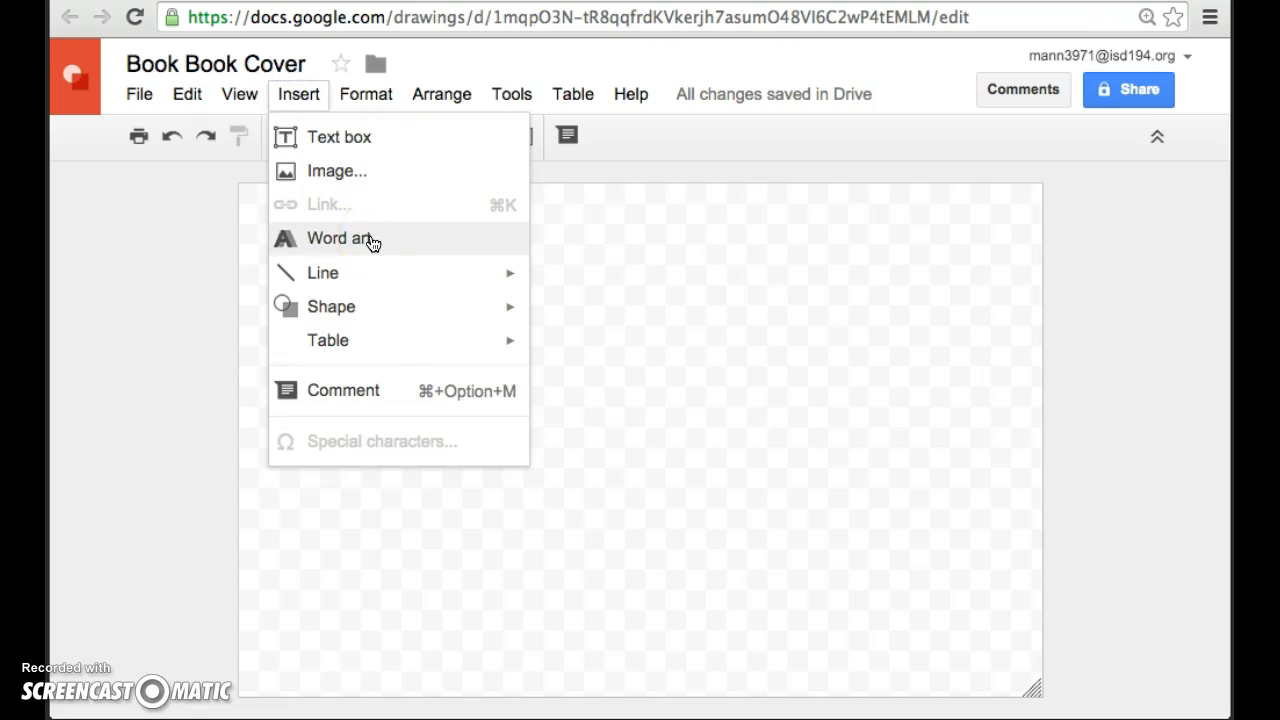
{"action": "left_click", "coordinate": [362, 179]}
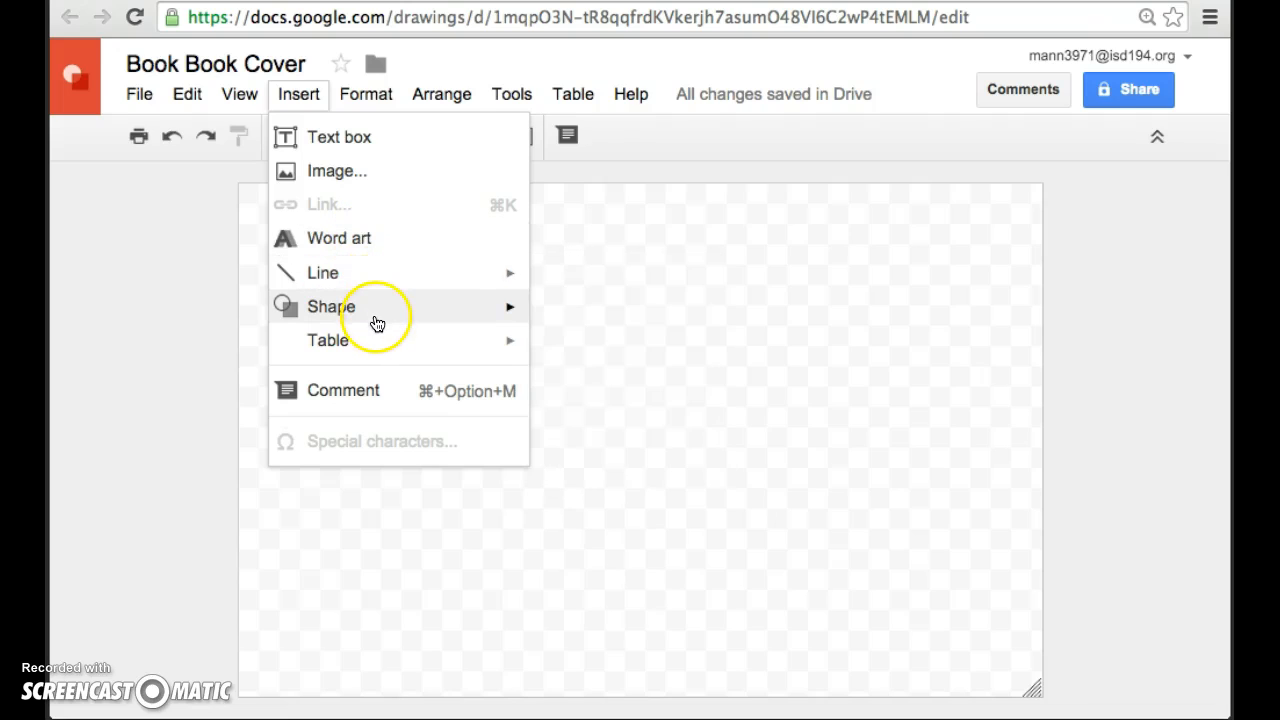
{"action": "mouse_move", "coordinate": [380, 353]}
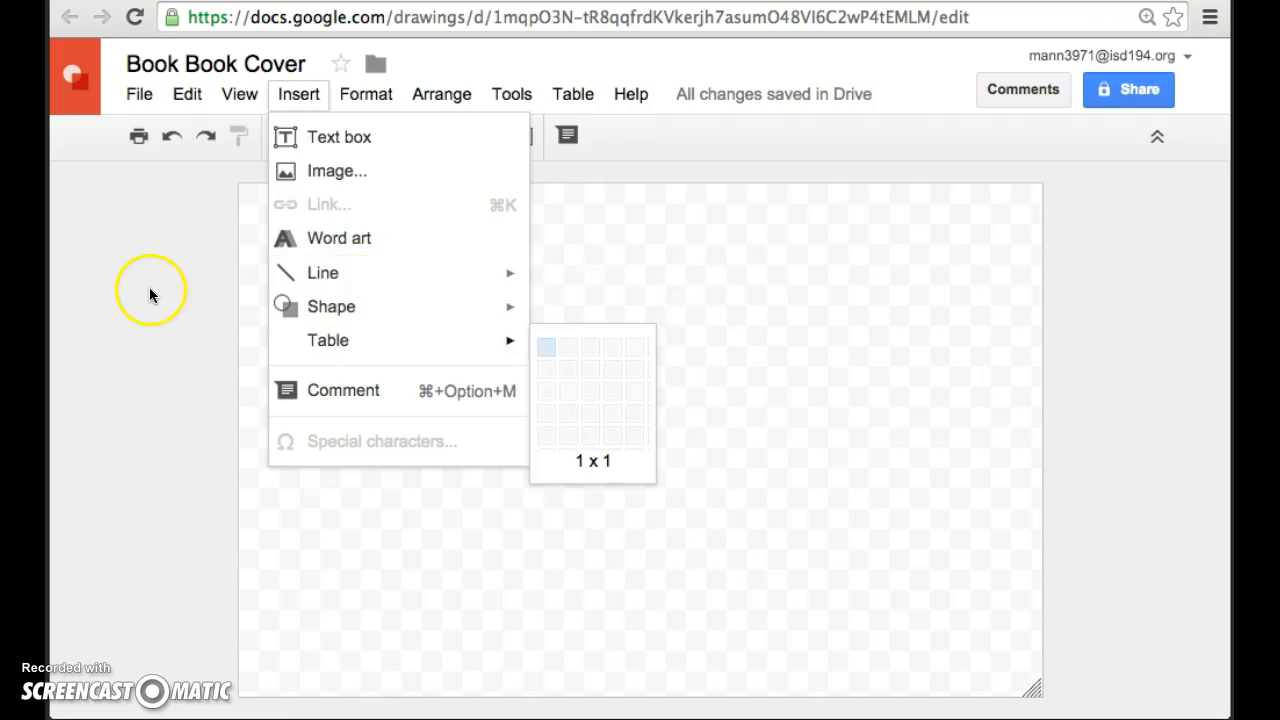
{"action": "left_click", "coordinate": [122, 286]}
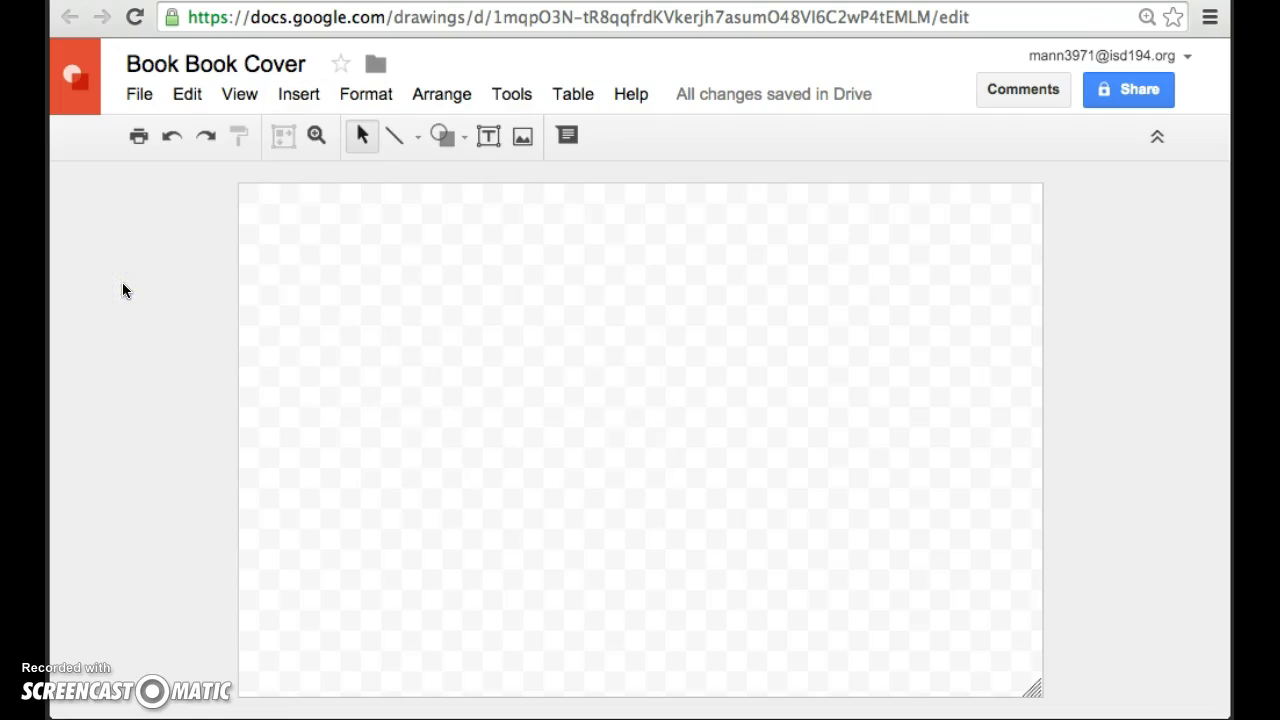
{"action": "left_click", "coordinate": [428, 96]}
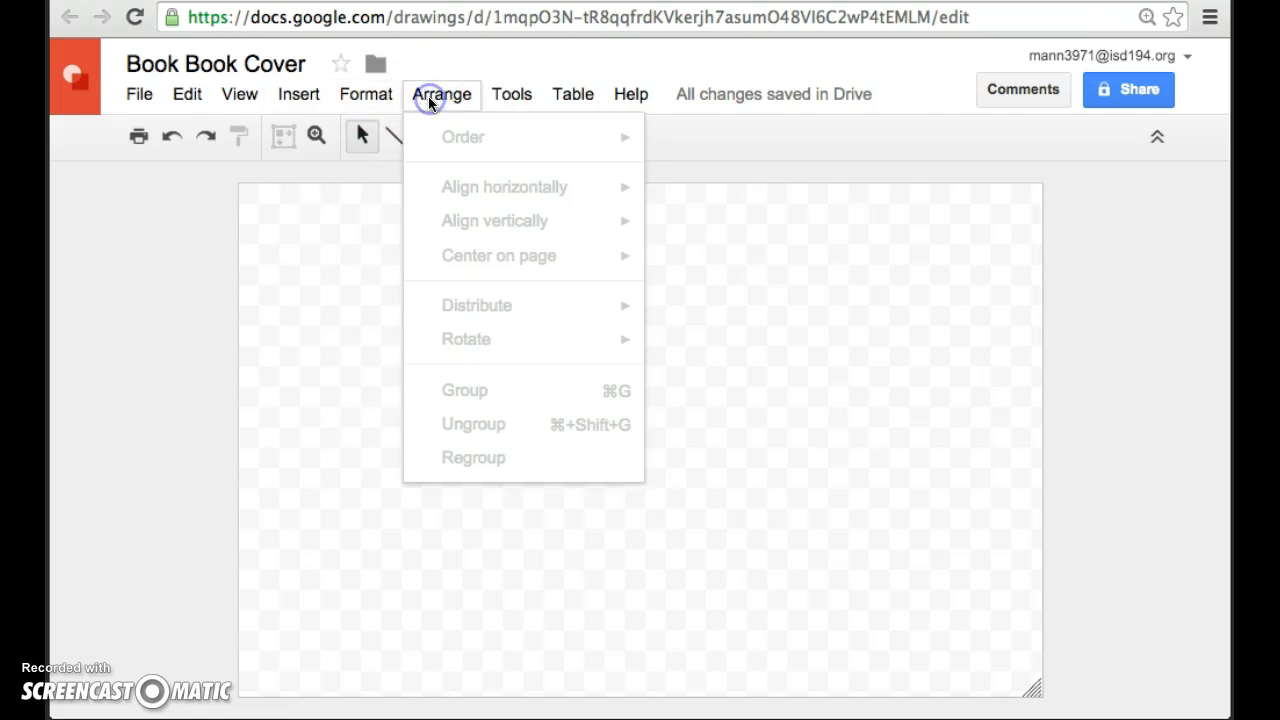
{"action": "left_click", "coordinate": [235, 363]}
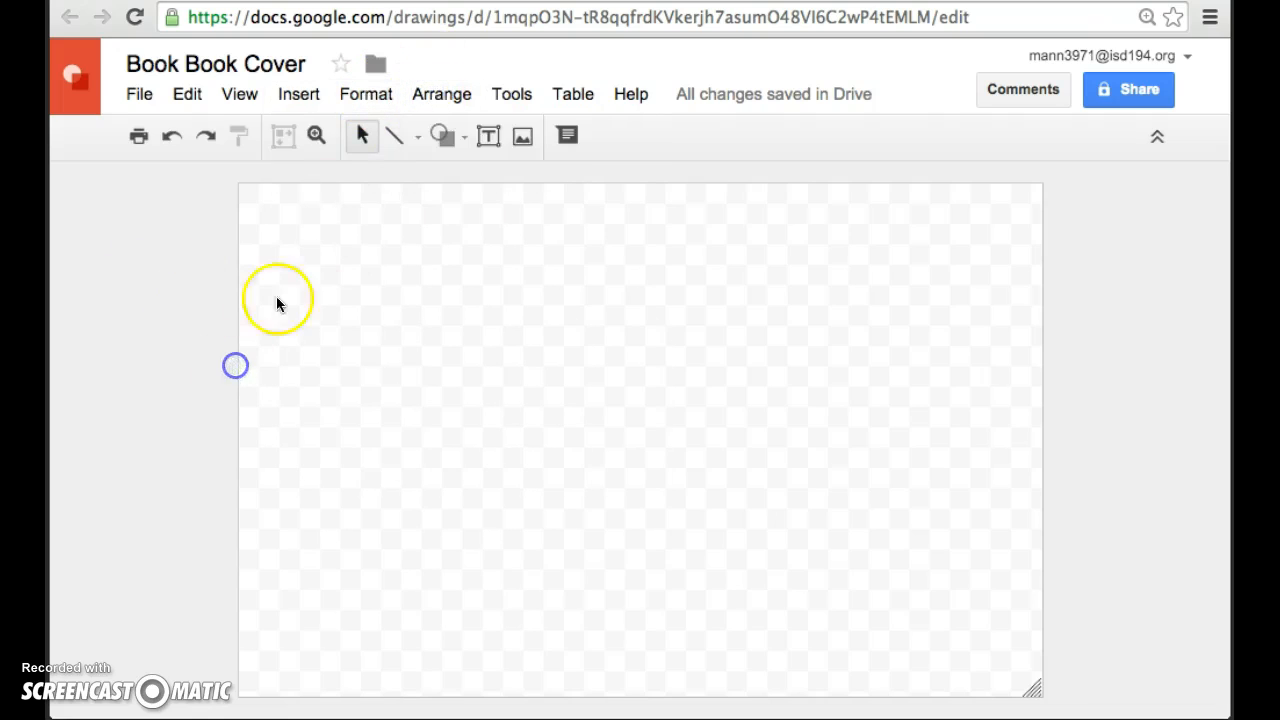
Draw a large right-pointing block arrow in the upper middle of the canvas and deselect it.
{"action": "left_click", "coordinate": [444, 139]}
{"action": "mouse_move", "coordinate": [488, 208]}
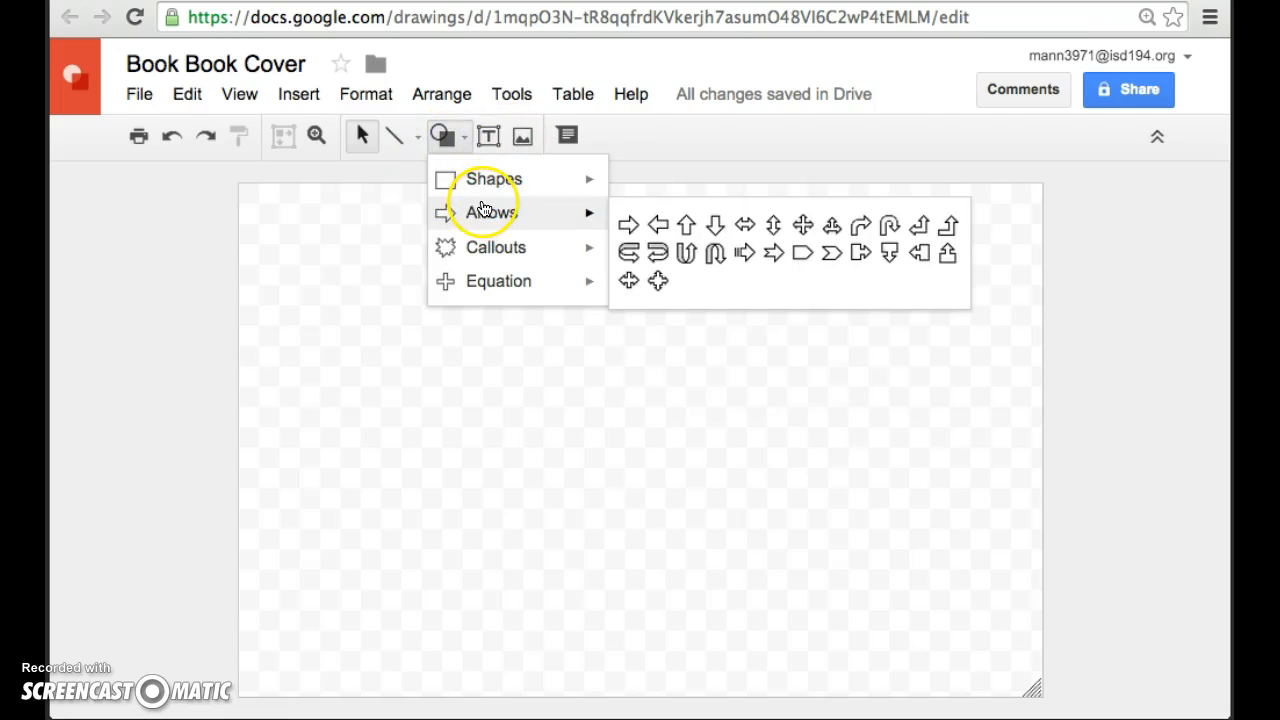
{"action": "left_click", "coordinate": [628, 225]}
{"action": "left_click_drag", "start_coordinate": [440, 266], "coordinate": [739, 468]}
{"action": "left_click", "coordinate": [800, 294]}
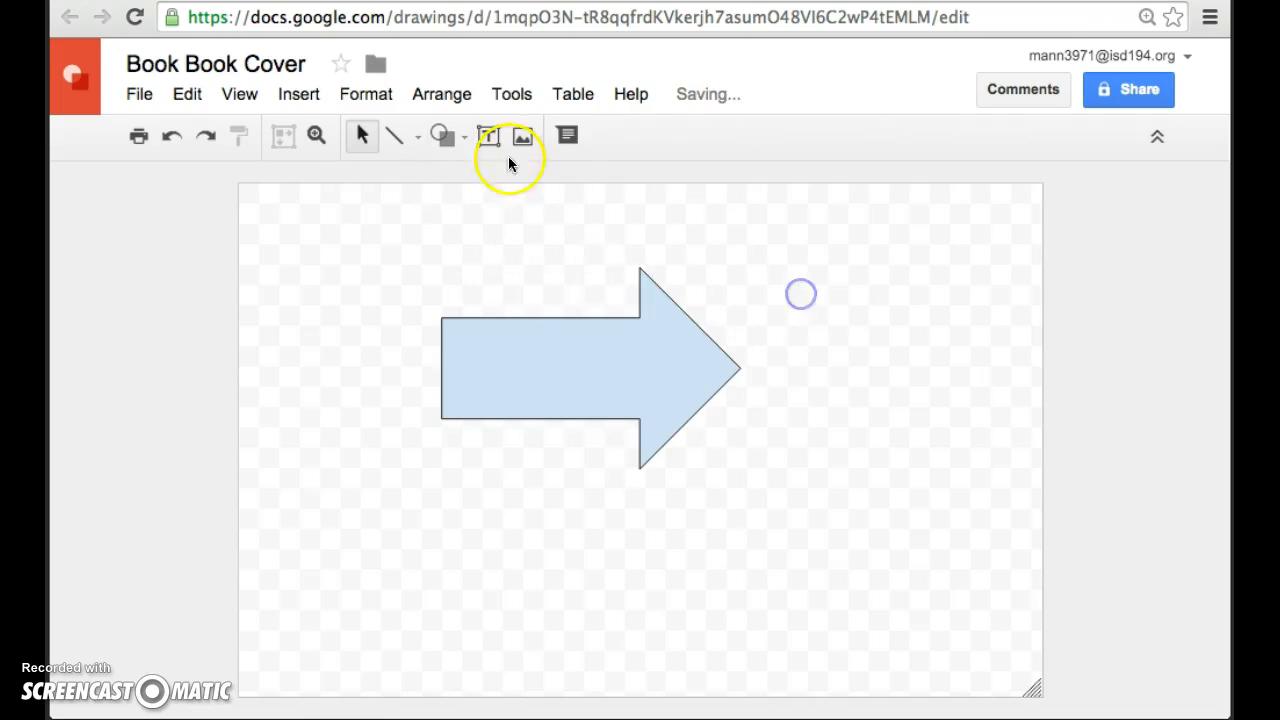
Draw an up-pointing block arrow that overlaps the head of the right-pointing arrow.
{"action": "left_click", "coordinate": [445, 140]}
{"action": "mouse_move", "coordinate": [528, 250]}
{"action": "mouse_move", "coordinate": [560, 211]}
{"action": "left_click", "coordinate": [686, 228]}
{"action": "left_click_drag", "start_coordinate": [662, 258], "coordinate": [908, 509]}
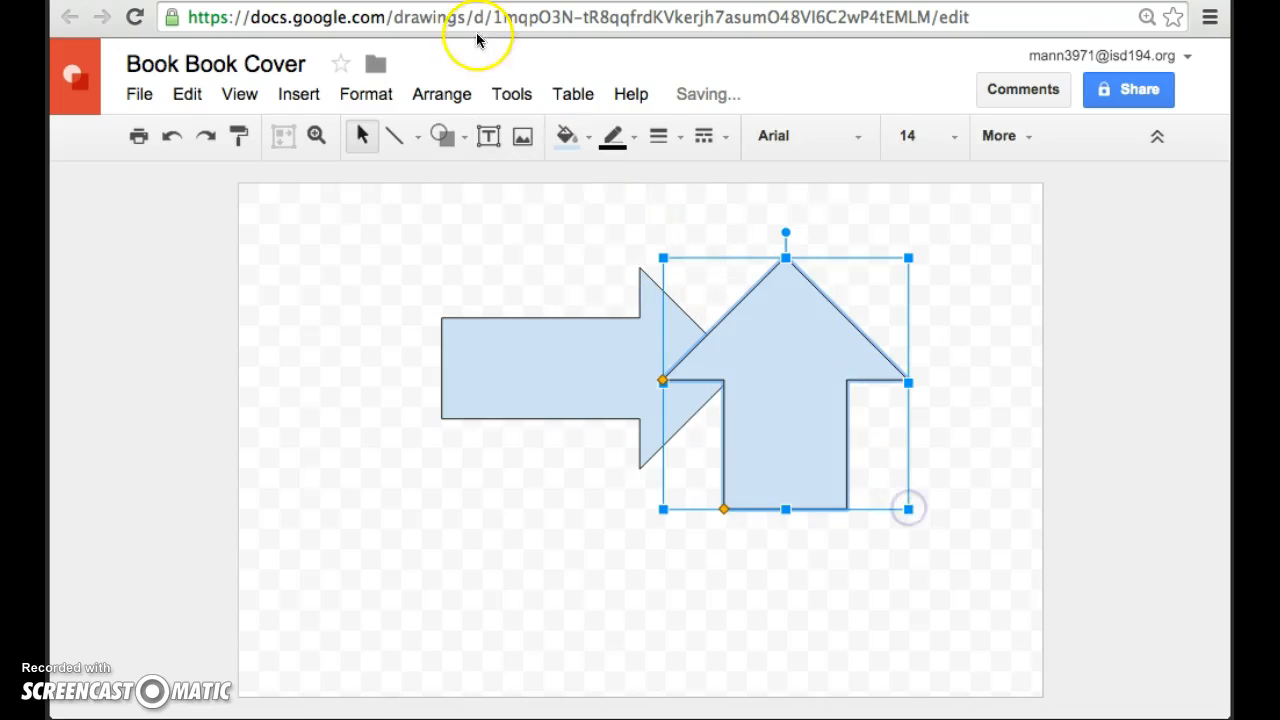
Center the right-pointing arrow horizontally on the page.
{"action": "left_click", "coordinate": [430, 100]}
{"action": "left_click", "coordinate": [617, 344]}
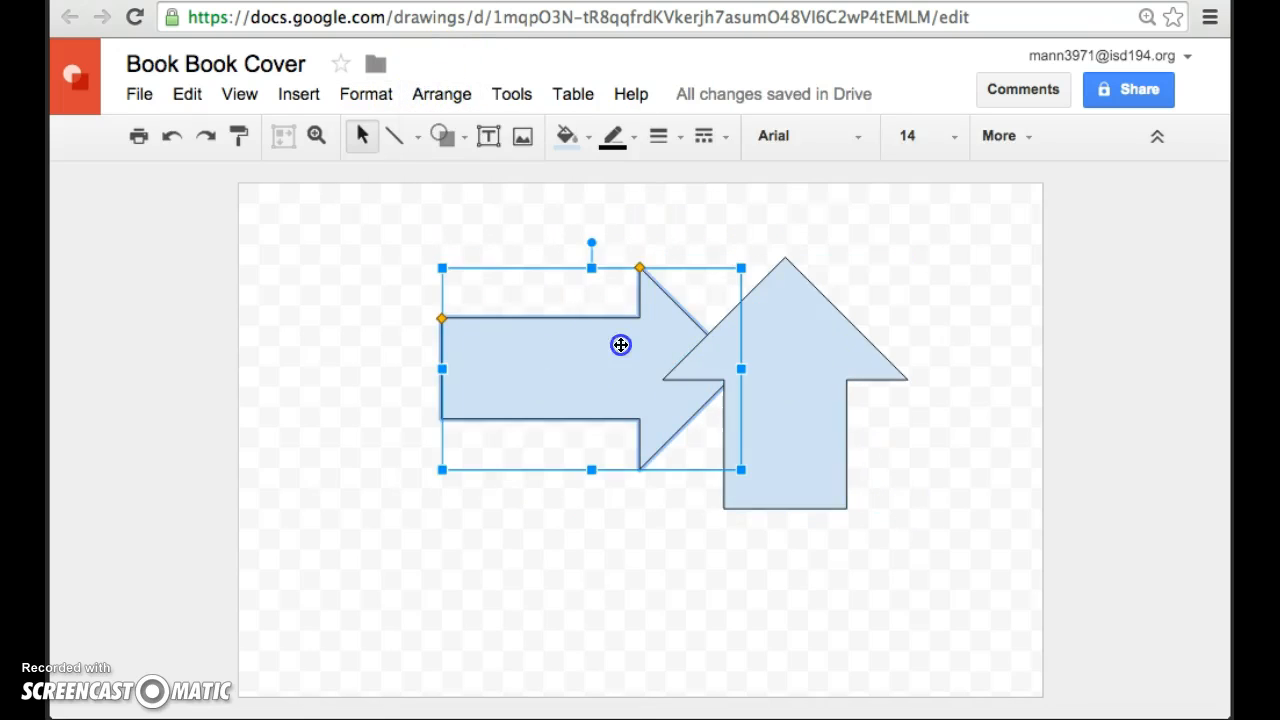
{"action": "left_click", "coordinate": [457, 100]}
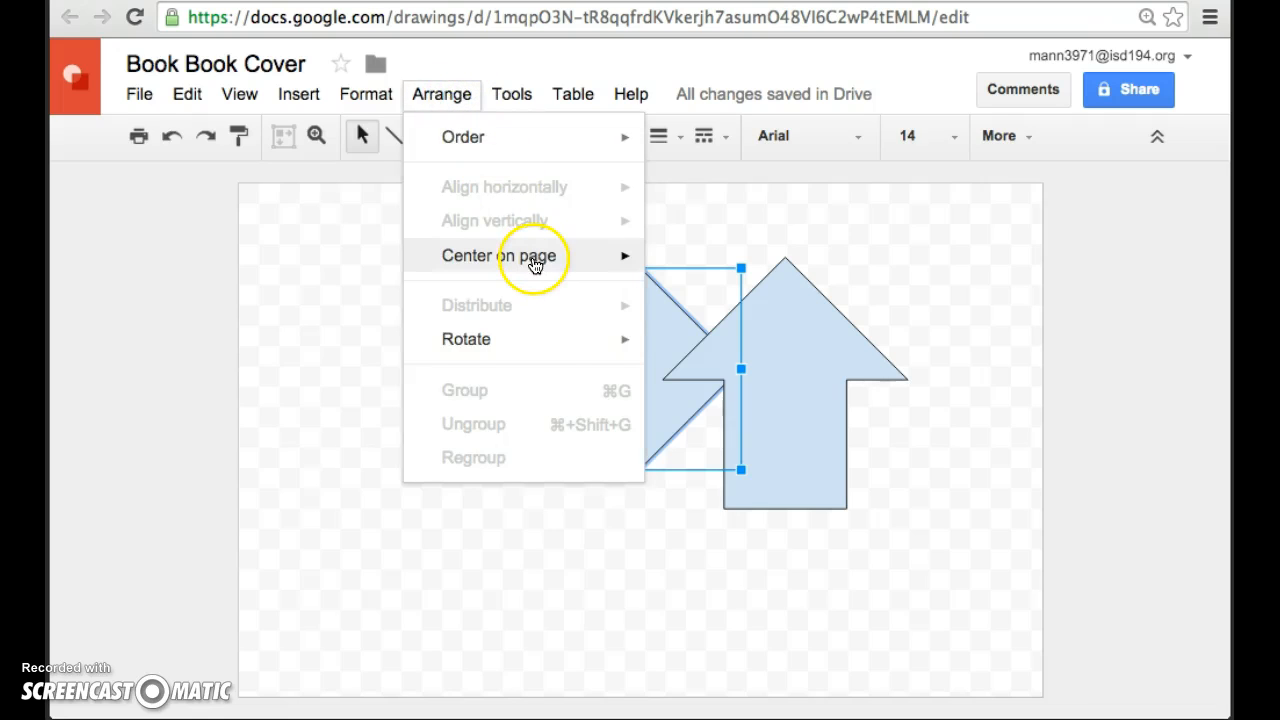
{"action": "mouse_move", "coordinate": [535, 264]}
{"action": "left_click", "coordinate": [686, 261]}
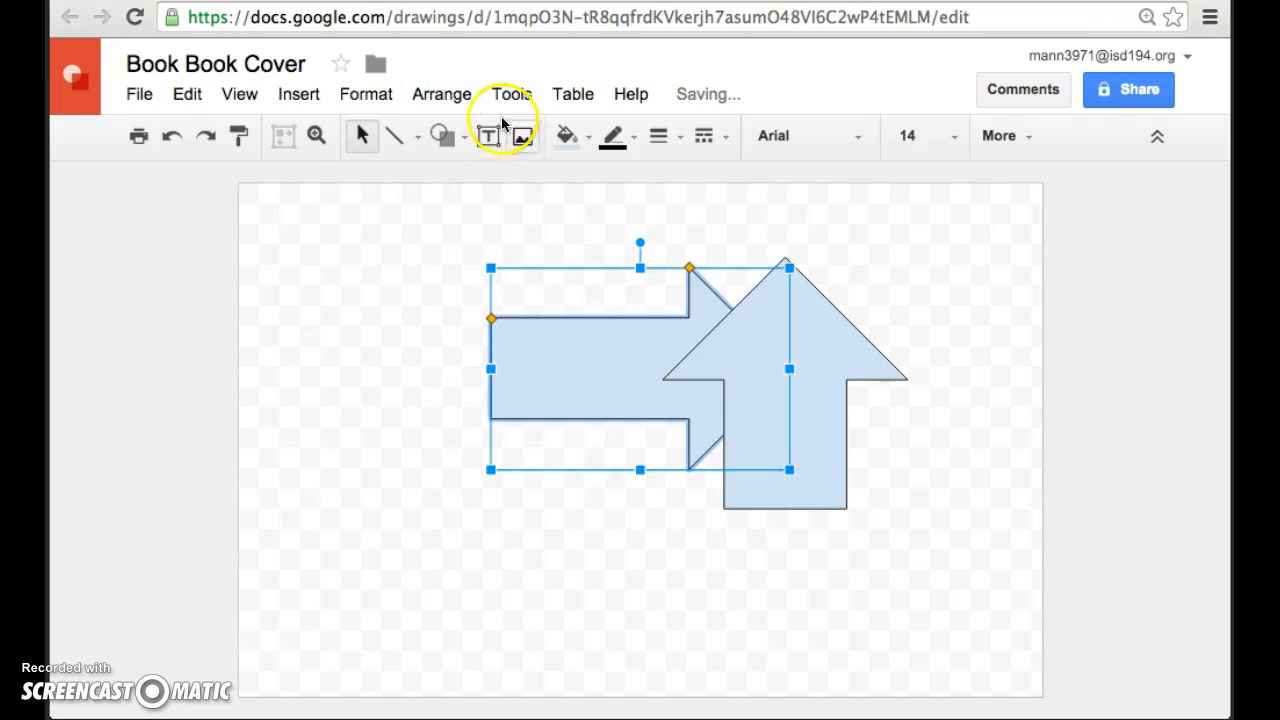
Bring the right-pointing arrow to the front so it overlaps the up-pointing arrow.
{"action": "left_click", "coordinate": [453, 98]}
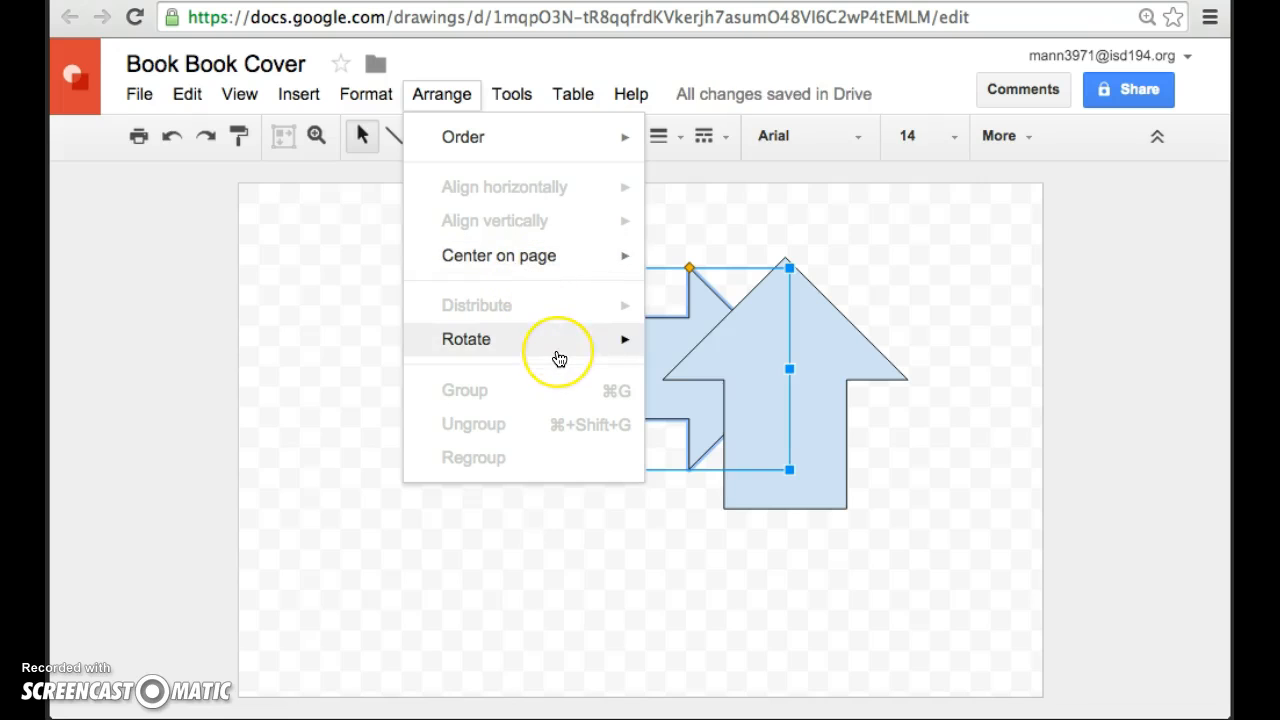
{"action": "mouse_move", "coordinate": [559, 359]}
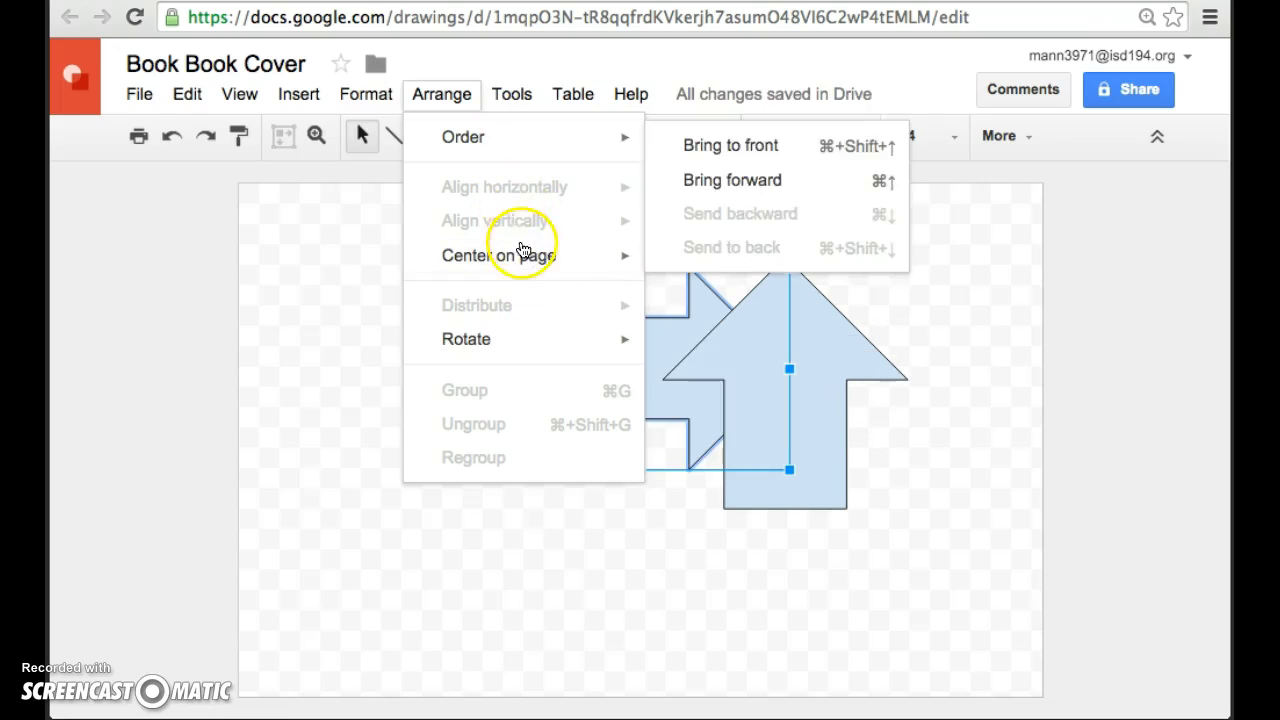
{"action": "mouse_move", "coordinate": [534, 140]}
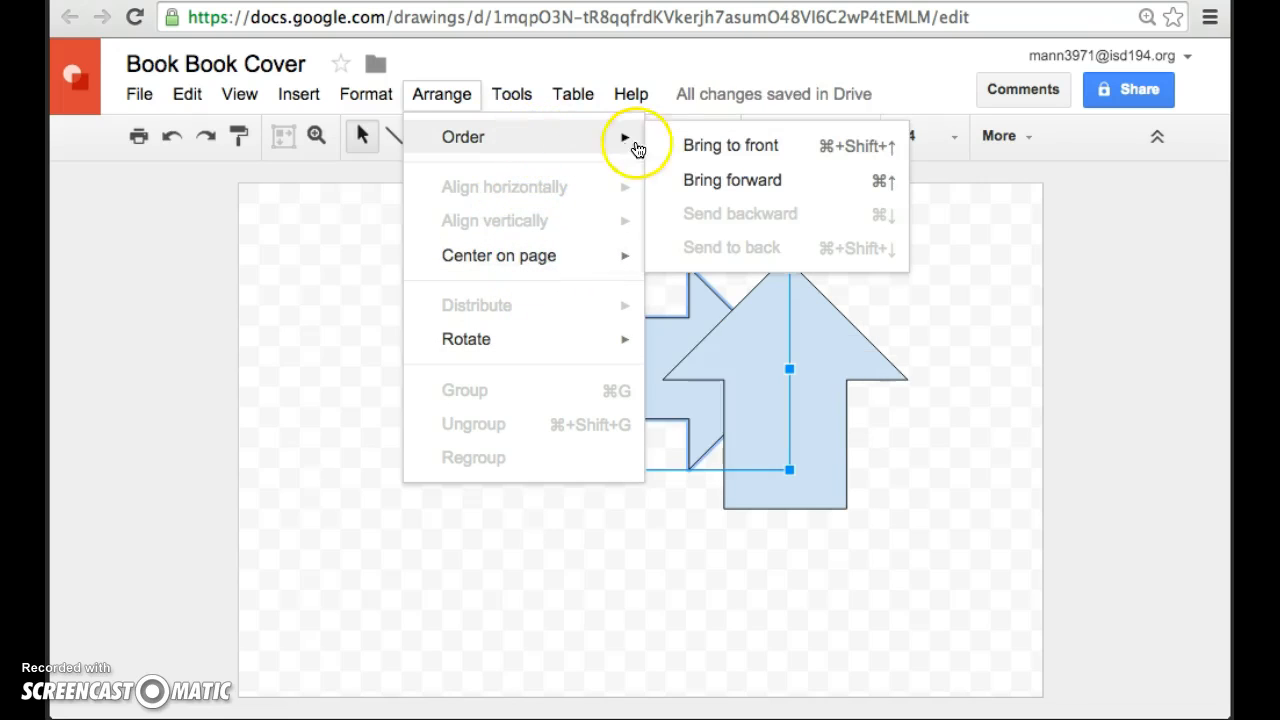
{"action": "left_click", "coordinate": [700, 148]}
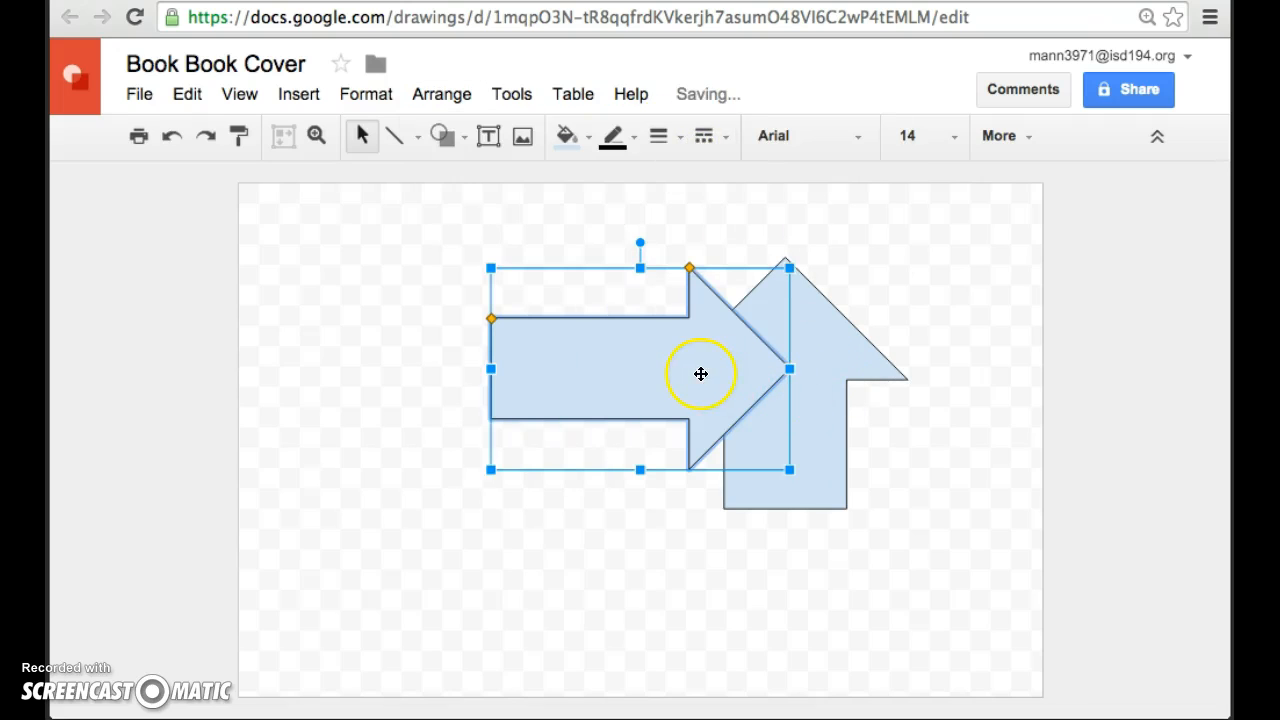
Send the right-pointing arrow back behind the up-pointing arrow.
{"action": "left_click", "coordinate": [441, 93]}
{"action": "mouse_move", "coordinate": [520, 142]}
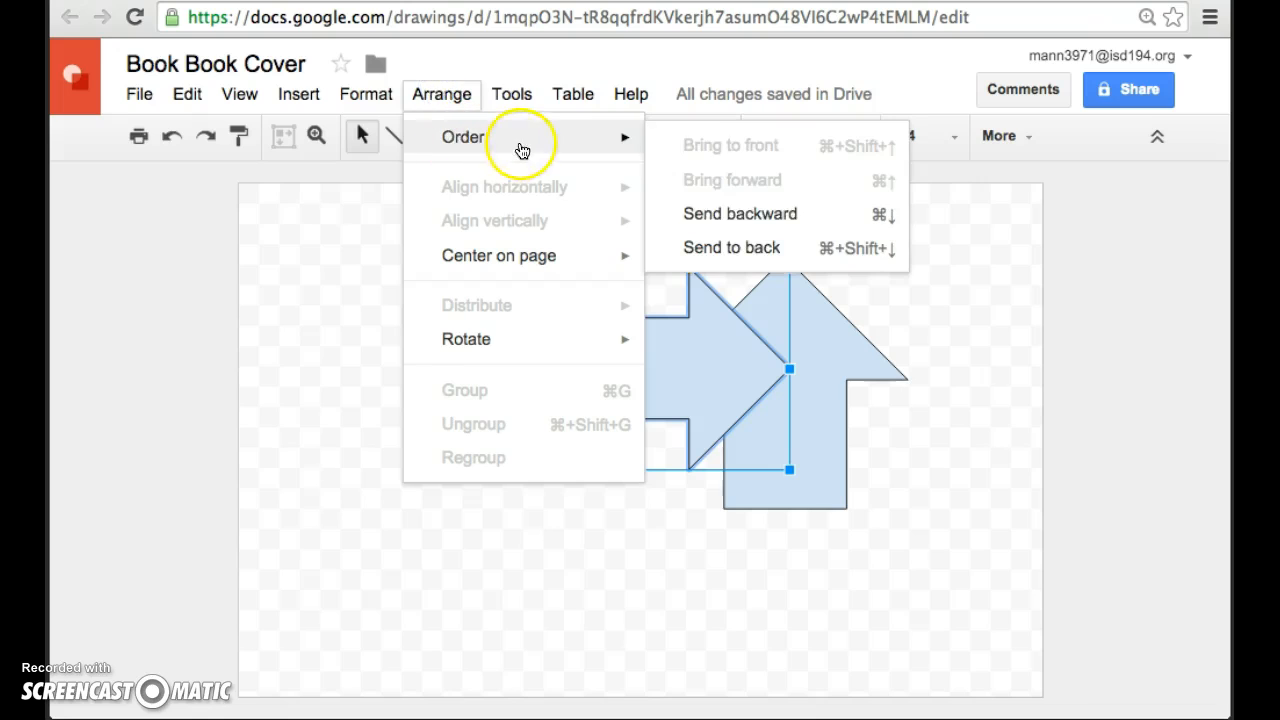
{"action": "left_click", "coordinate": [756, 230]}
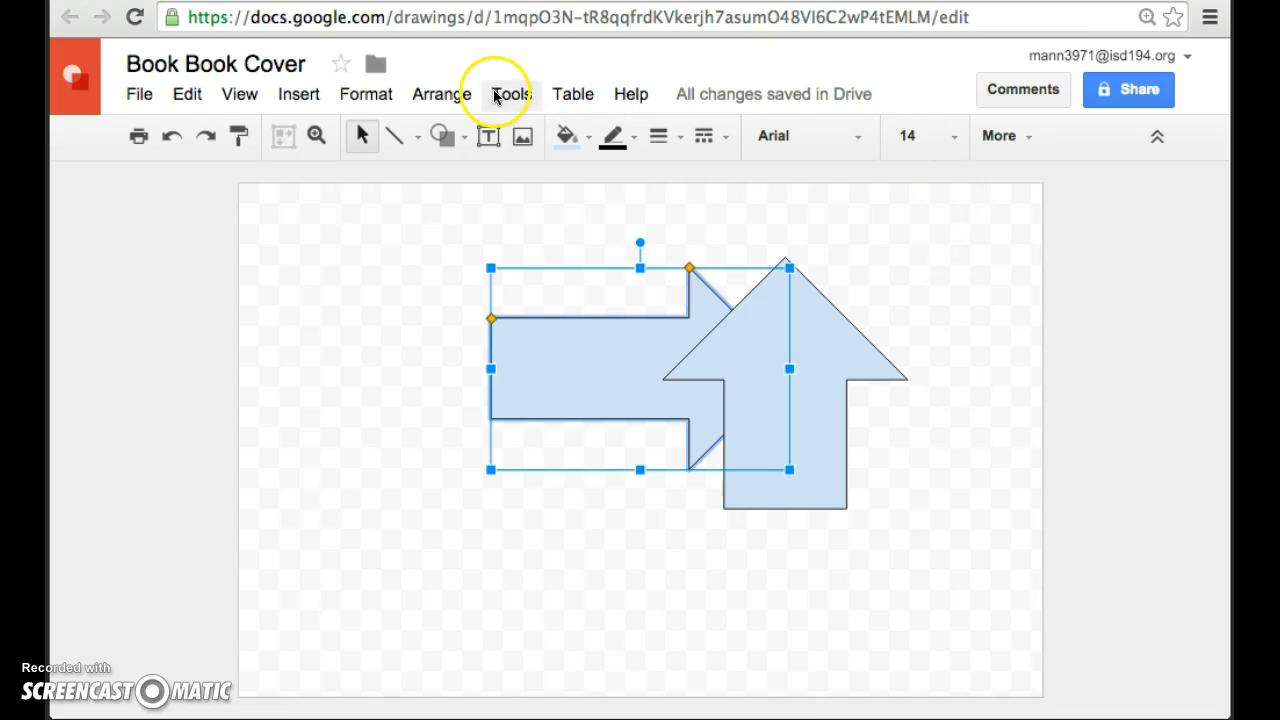
Select both arrows together, move them slightly up and to the left on the canvas, and deselect them.
{"action": "left_click", "coordinate": [462, 98]}
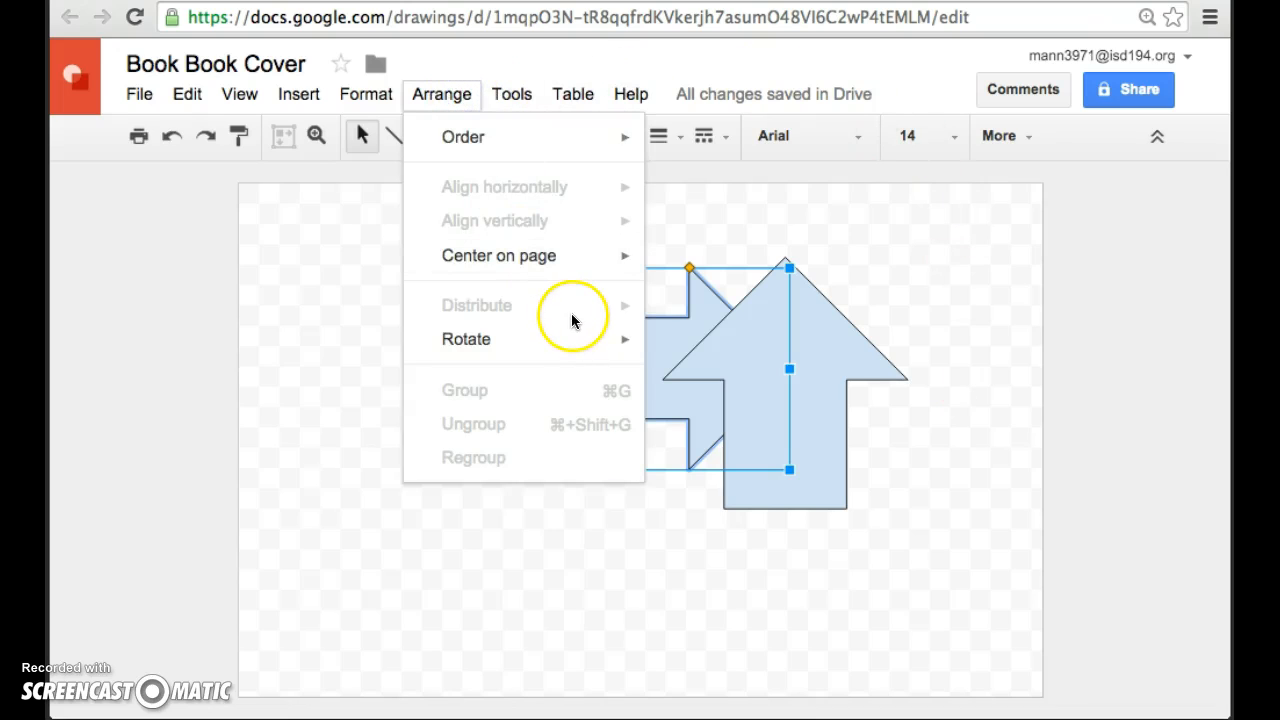
{"action": "left_click", "coordinate": [826, 390]}
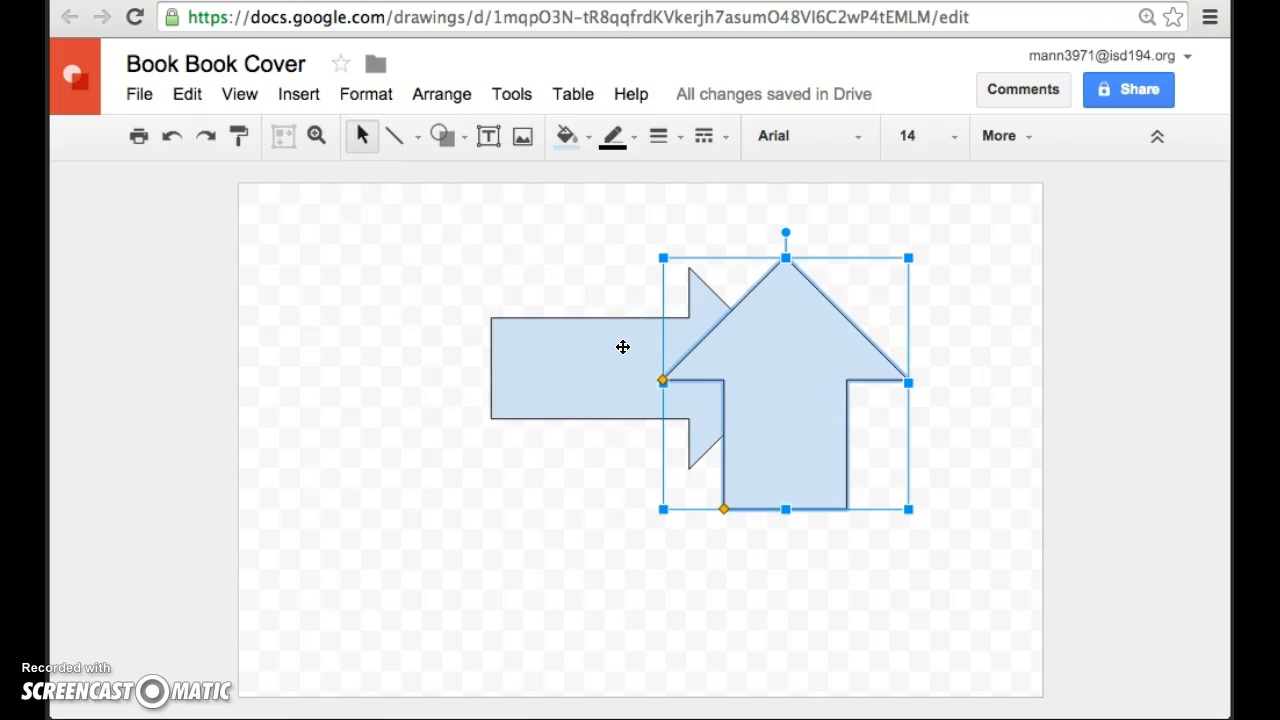
{"action": "left_click", "coordinate": [623, 347], "text": "shift"}
{"action": "left_click_drag", "start_coordinate": [680, 349], "coordinate": [680, 323]}
{"action": "left_click", "coordinate": [934, 357]}
Examine which arrangement commands are available with a single arrow selected and with nothing selected.
{"action": "left_click", "coordinate": [495, 94]}
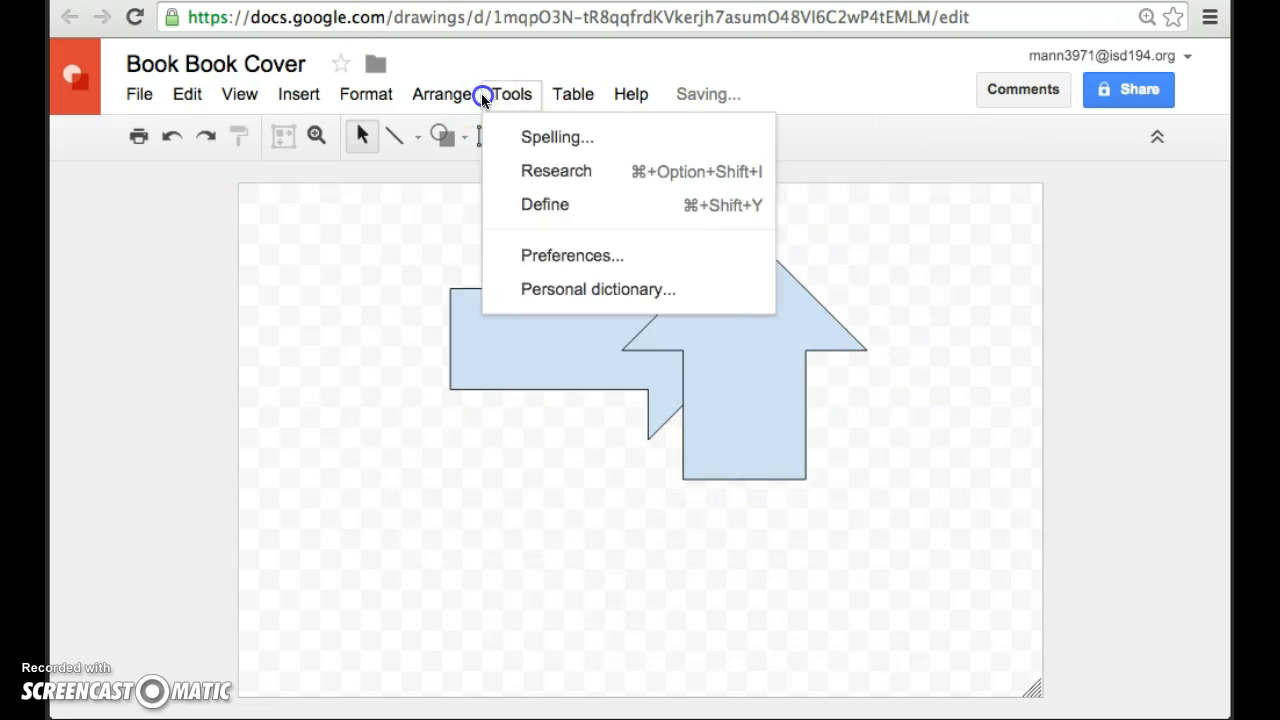
{"action": "left_click", "coordinate": [800, 316]}
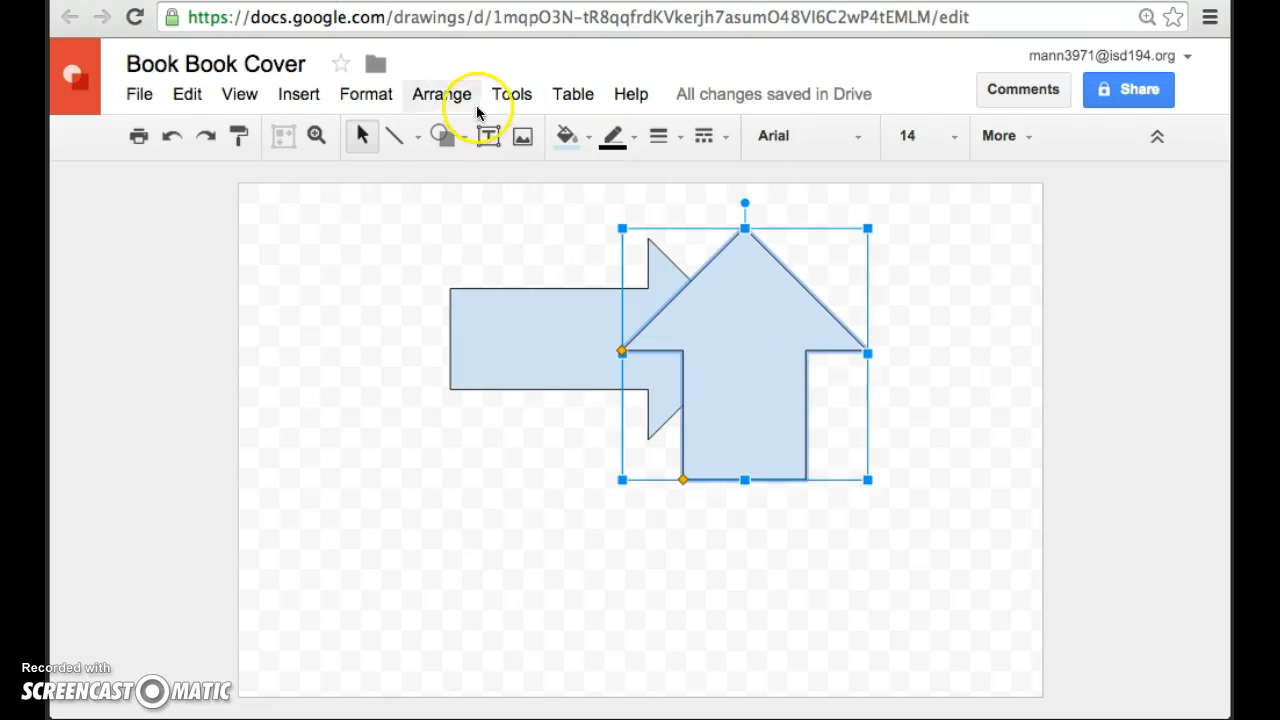
{"action": "left_click", "coordinate": [583, 331]}
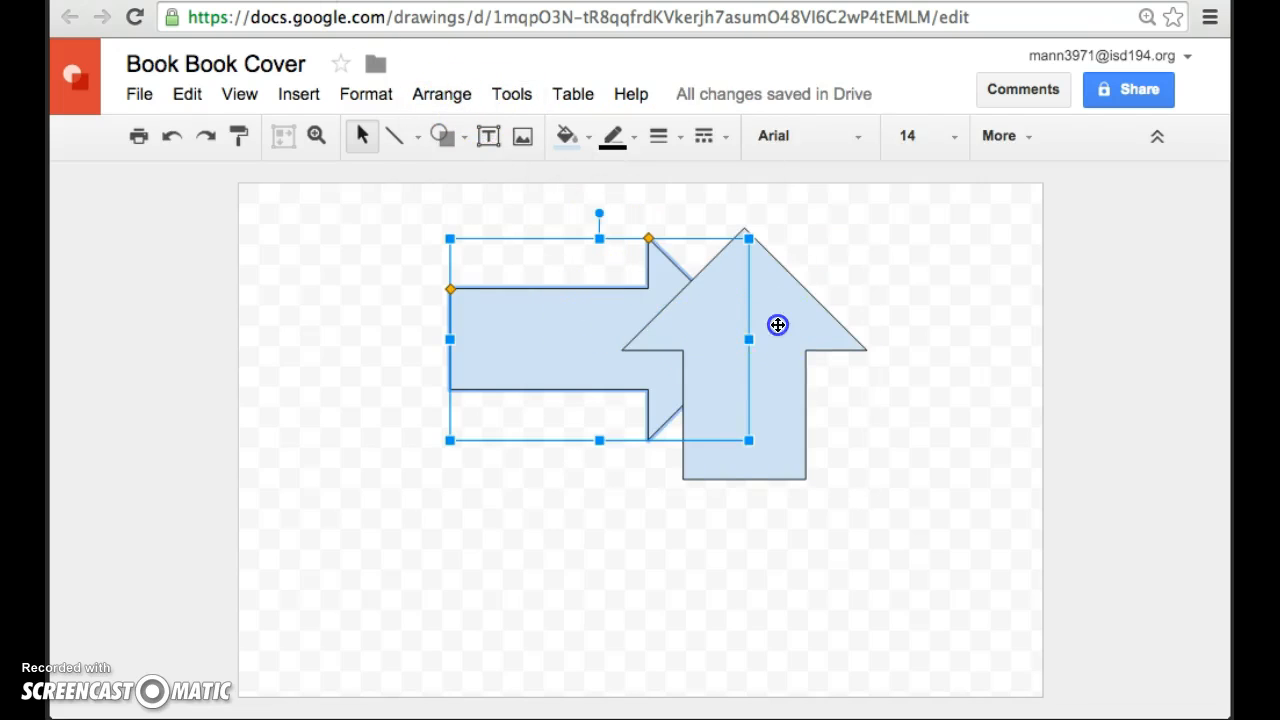
{"action": "left_click", "coordinate": [778, 324]}
{"action": "left_click", "coordinate": [441, 94]}
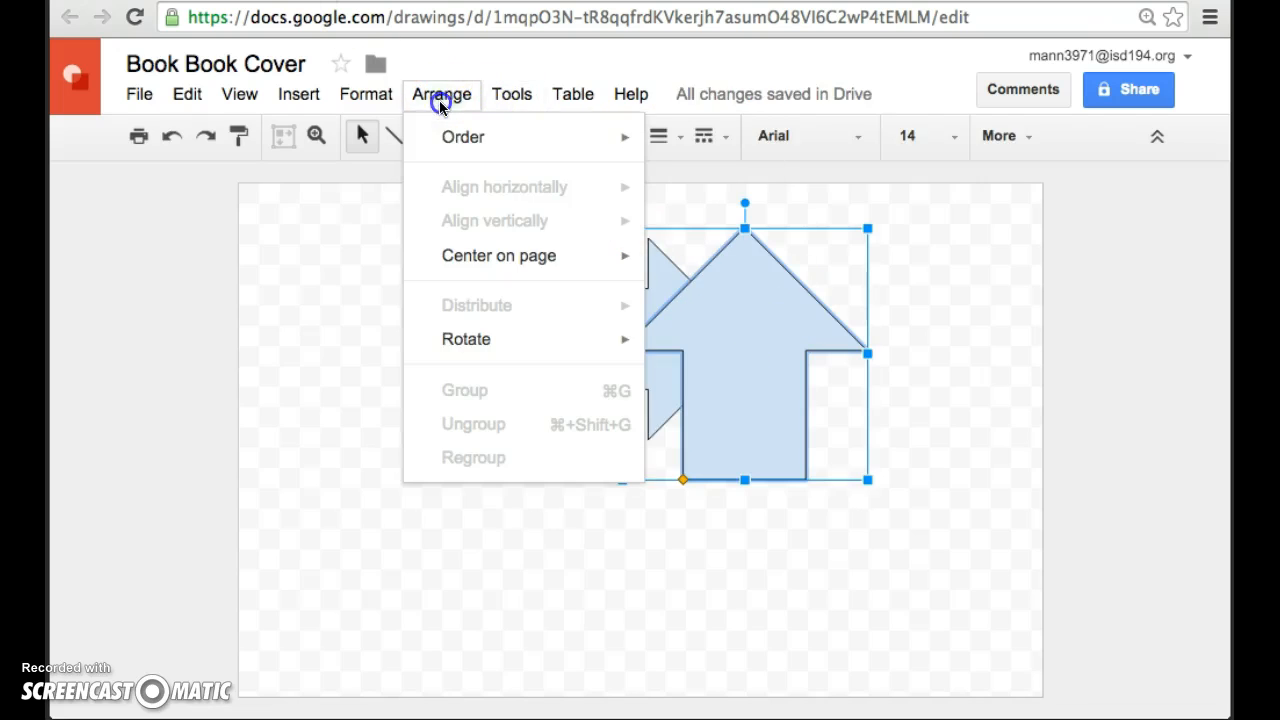
{"action": "left_click", "coordinate": [301, 386]}
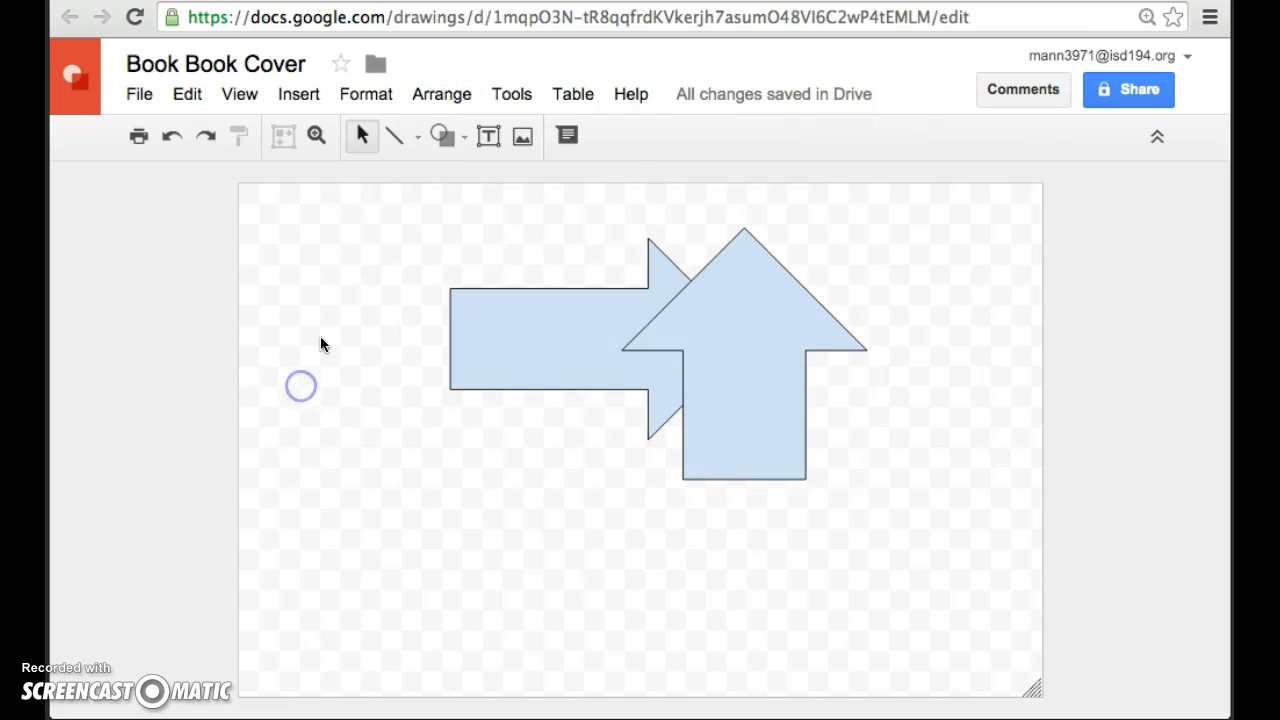
{"action": "left_click", "coordinate": [425, 93]}
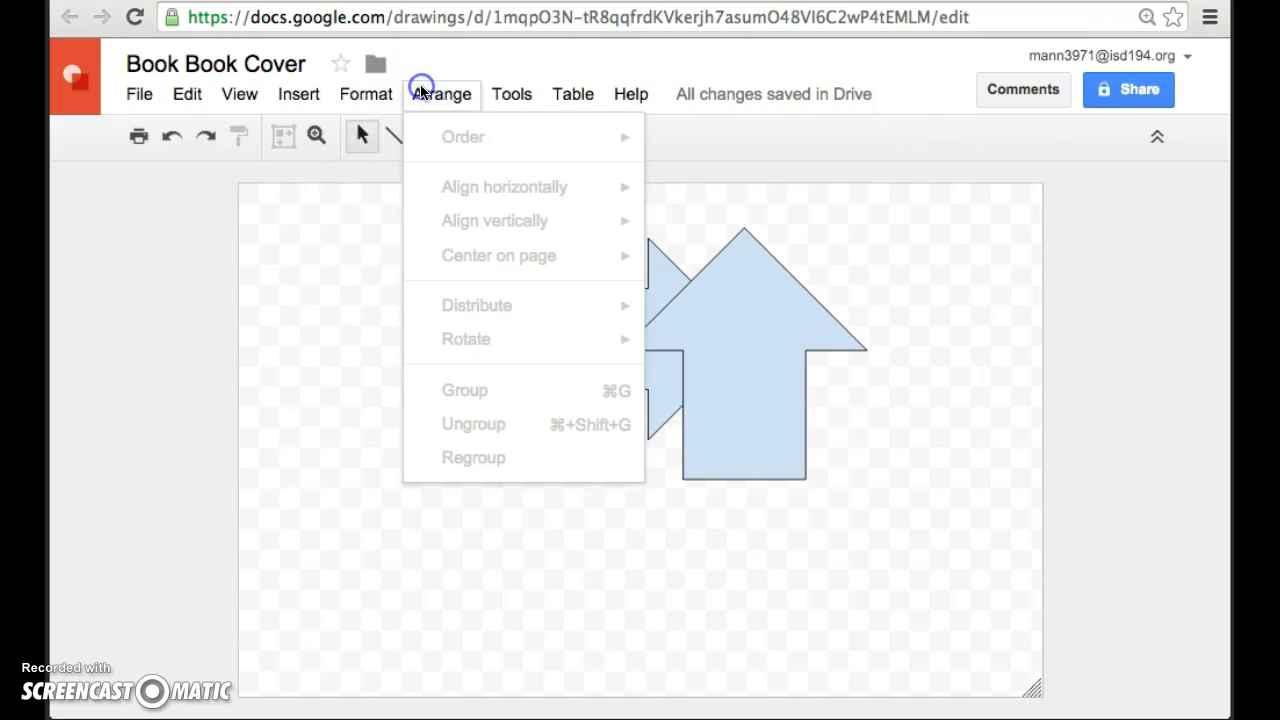
{"action": "left_click", "coordinate": [333, 408]}
{"action": "left_click", "coordinate": [558, 332]}
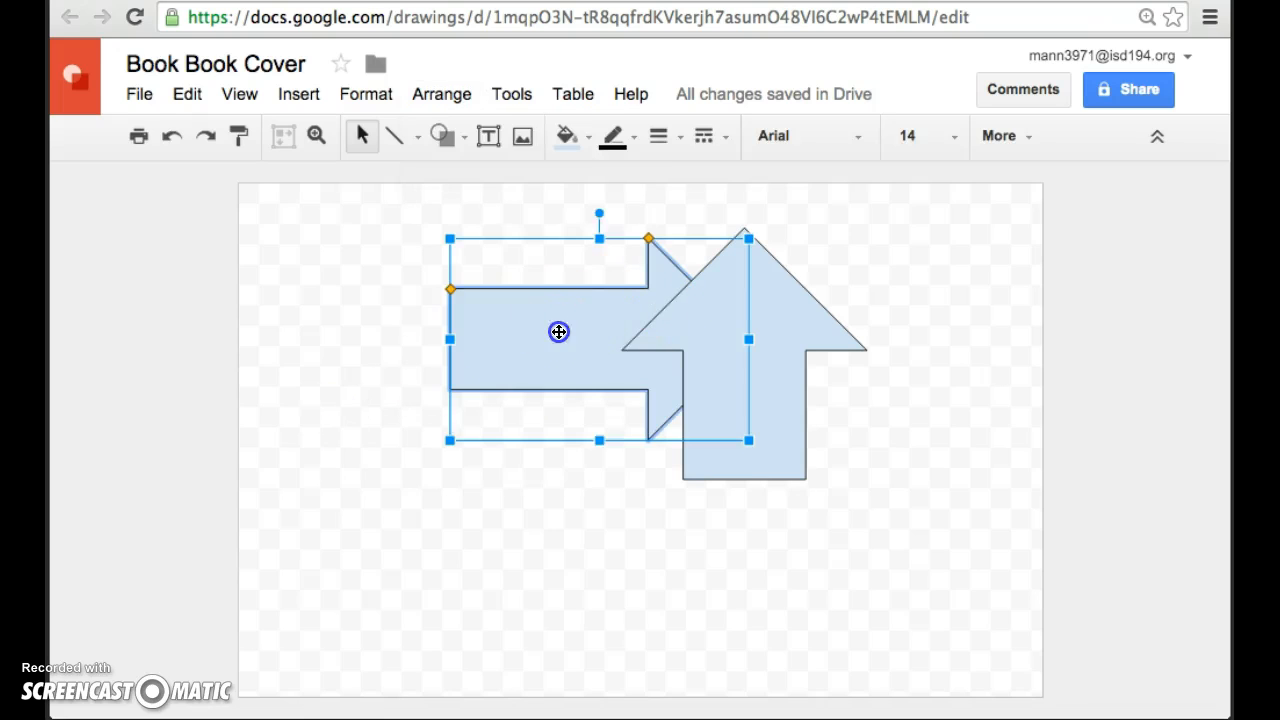
{"action": "left_click", "coordinate": [449, 94]}
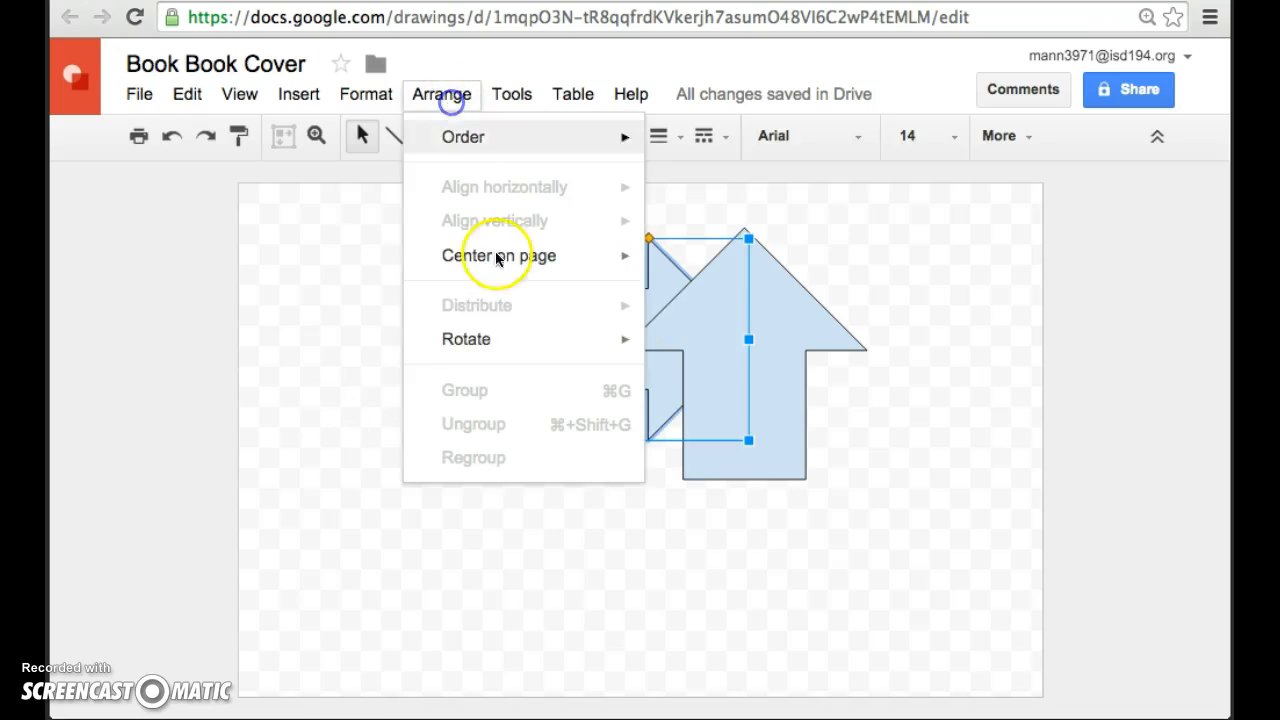
{"action": "left_click", "coordinate": [309, 298]}
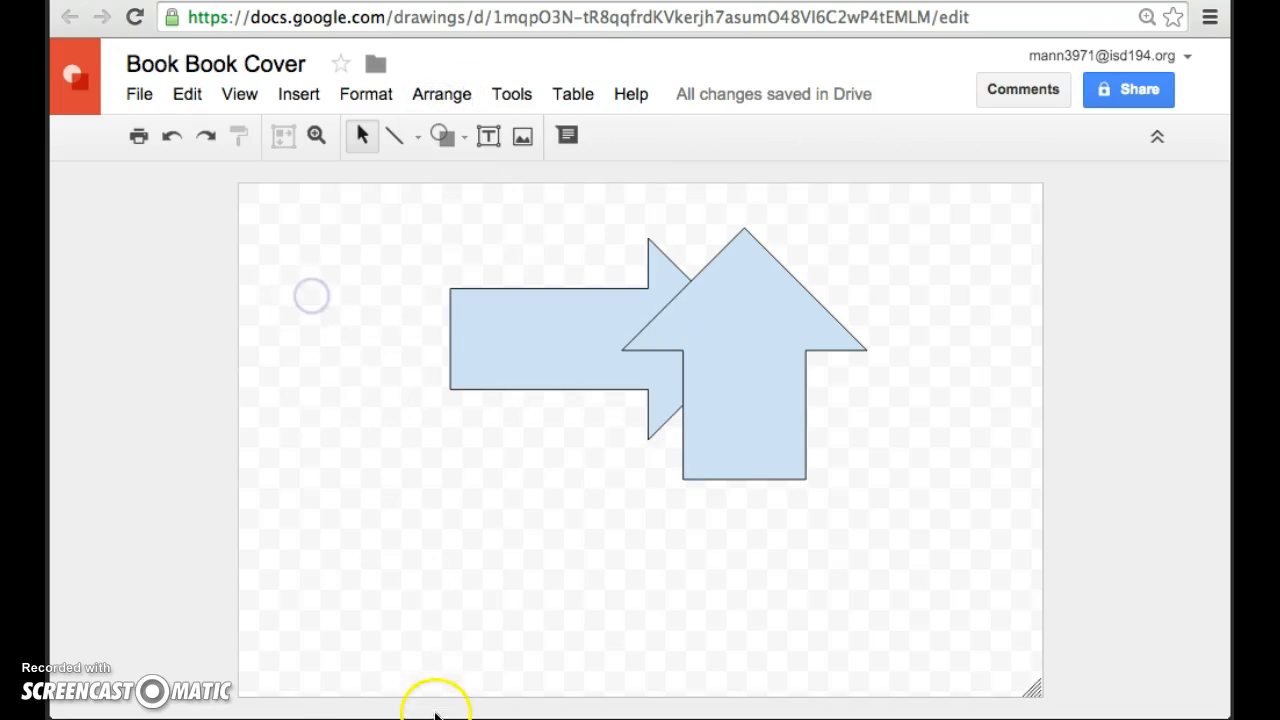
Undo the last move of the two arrows and redo it.
{"action": "left_click", "coordinate": [170, 138]}
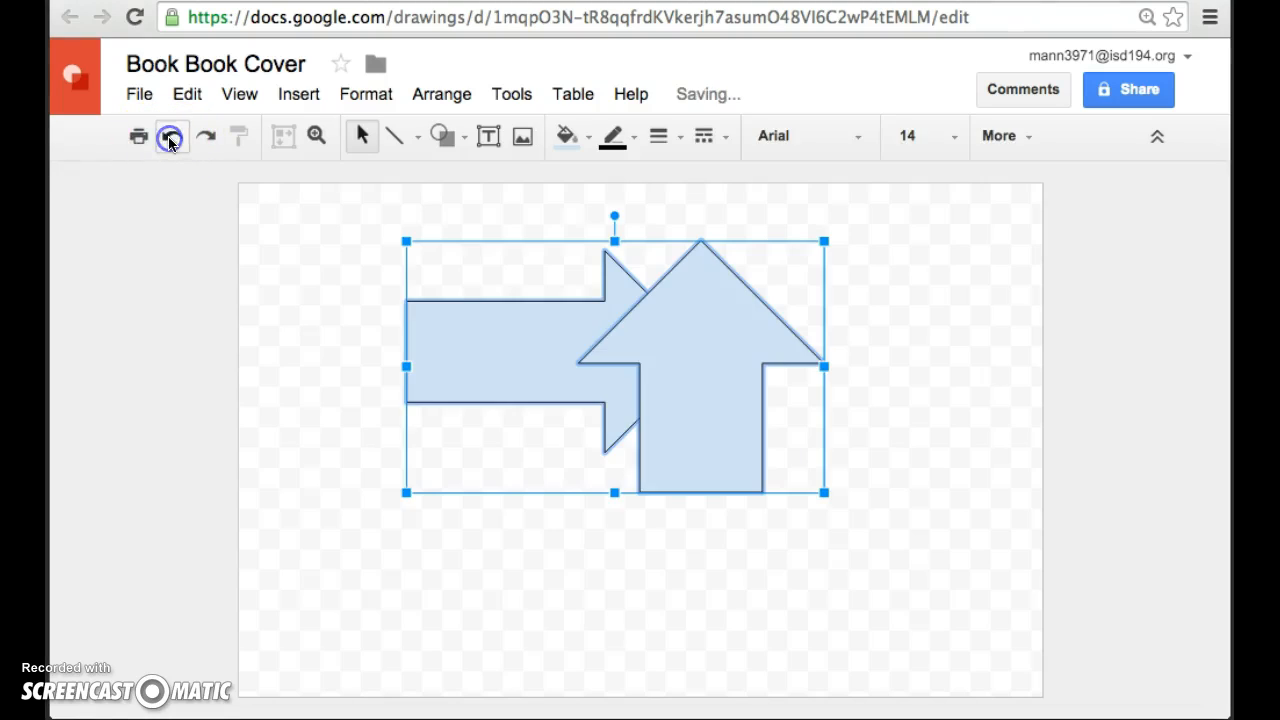
{"action": "left_click", "coordinate": [206, 138]}
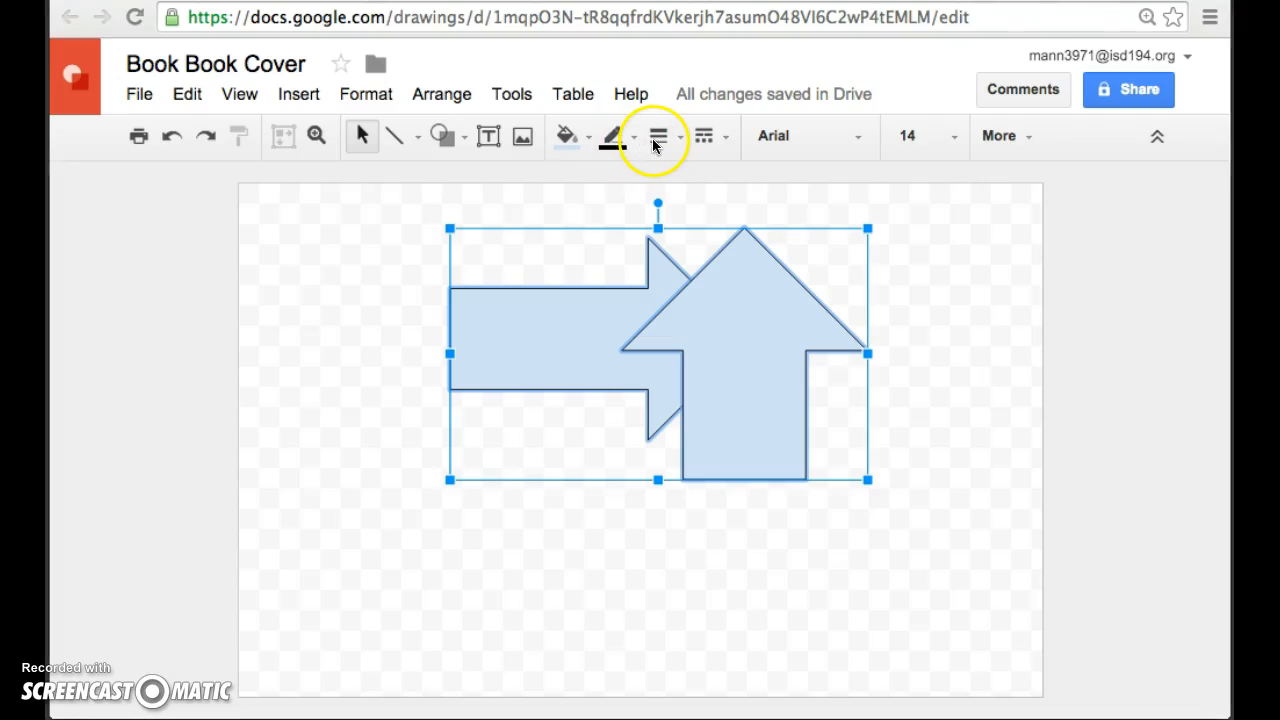
Give both arrows a thicker outline and change the outline to a dashed line style.
{"action": "left_click", "coordinate": [613, 140]}
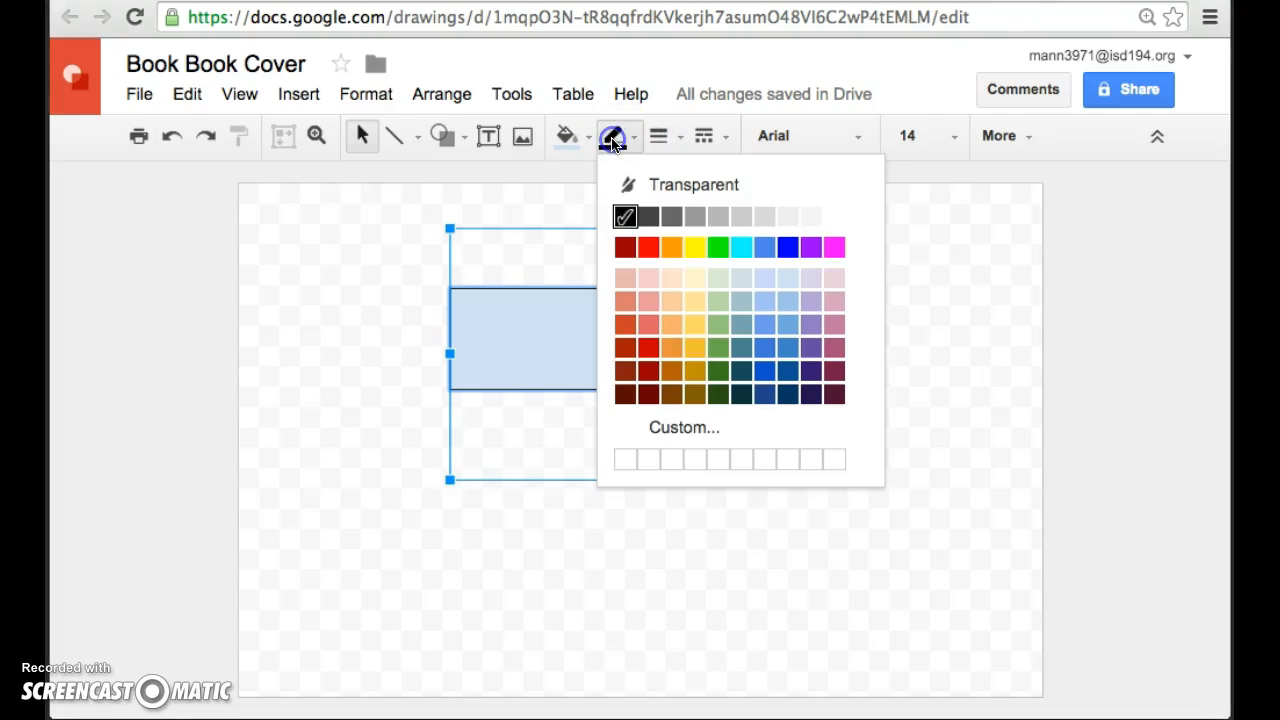
{"action": "left_click", "coordinate": [617, 141]}
{"action": "left_click", "coordinate": [656, 135]}
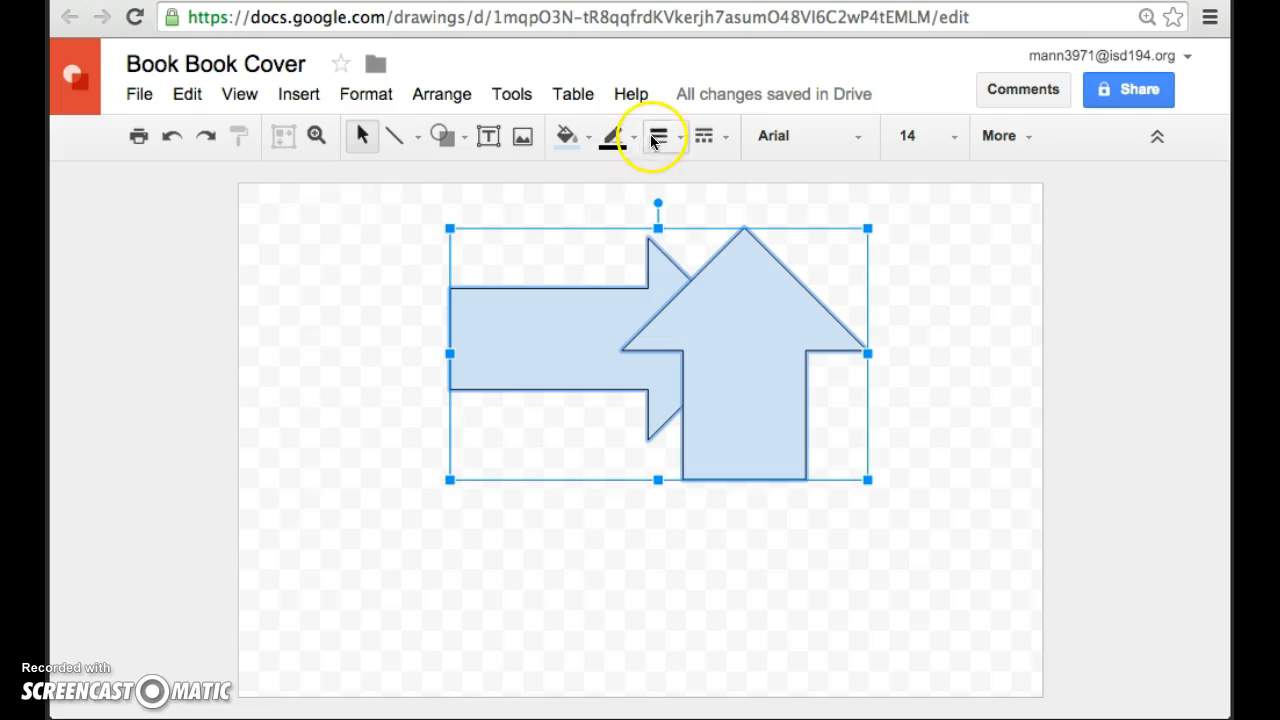
{"action": "left_click", "coordinate": [707, 278]}
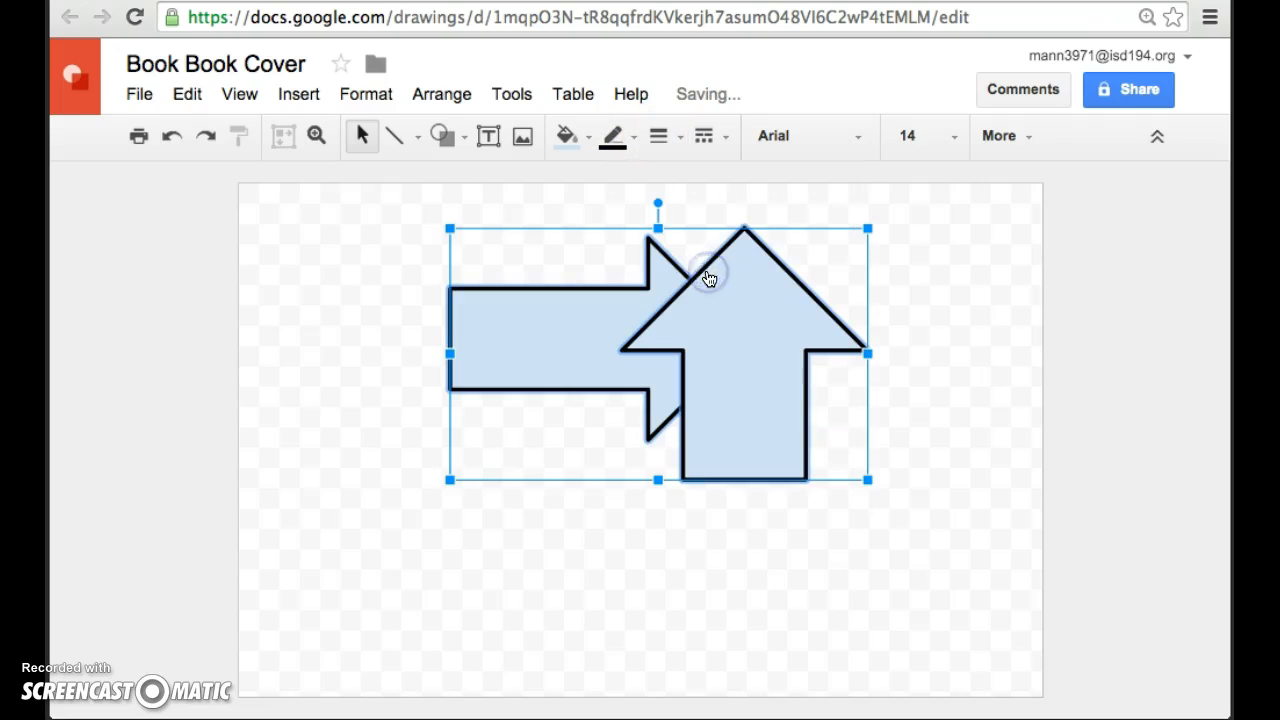
{"action": "left_click", "coordinate": [705, 136]}
{"action": "left_click", "coordinate": [754, 261]}
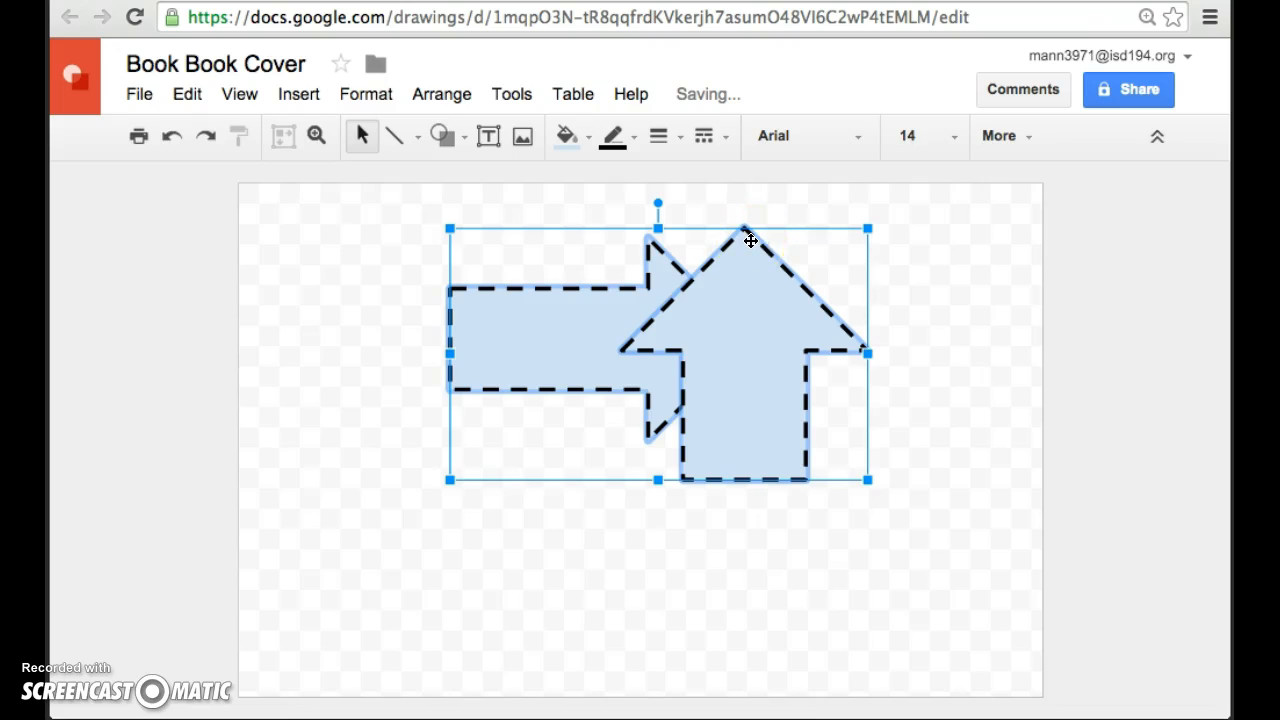
{"action": "left_click", "coordinate": [1000, 136]}
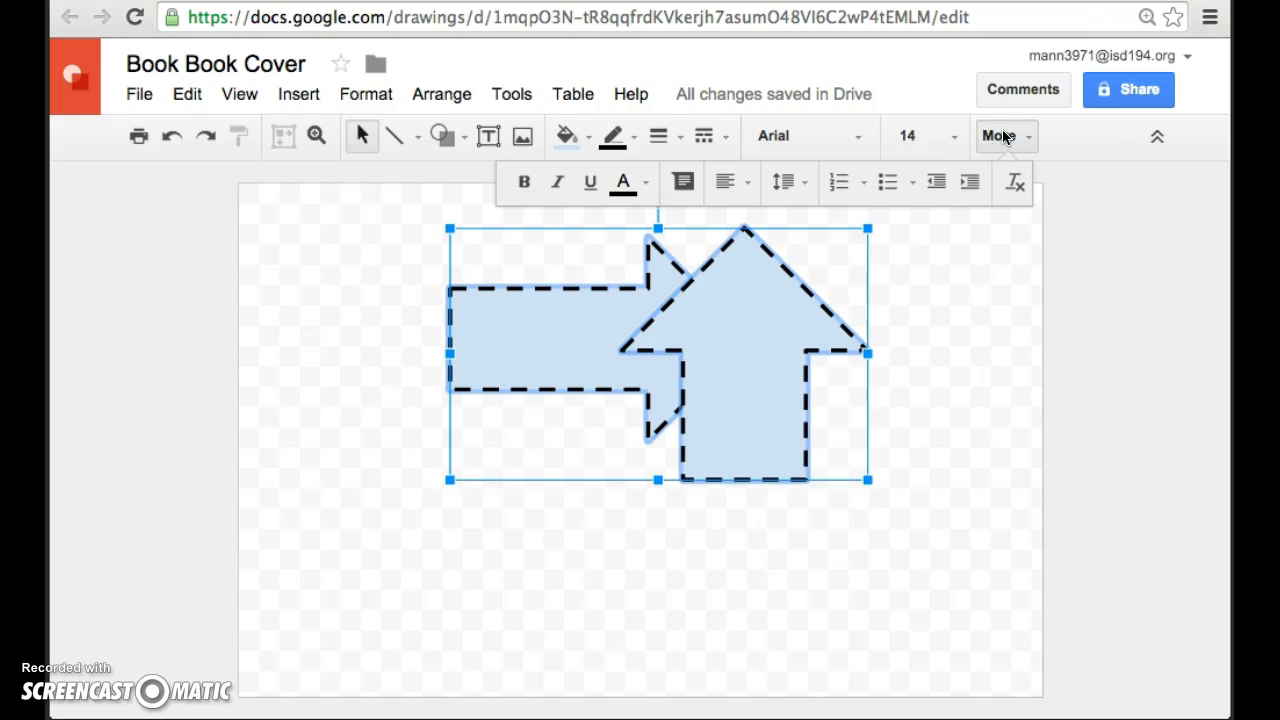
{"action": "left_click", "coordinate": [1002, 136]}
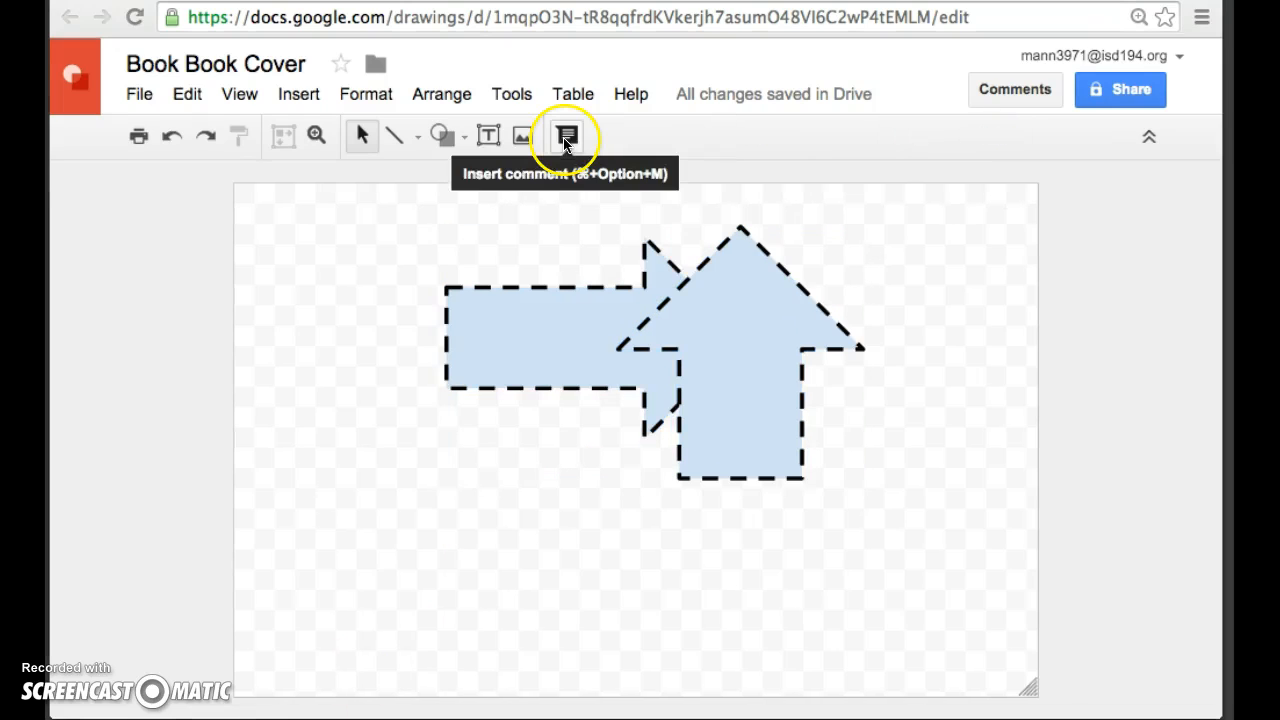
Insert the puppy photo into the drawing by uploading the image file.
{"action": "left_click", "coordinate": [526, 135]}
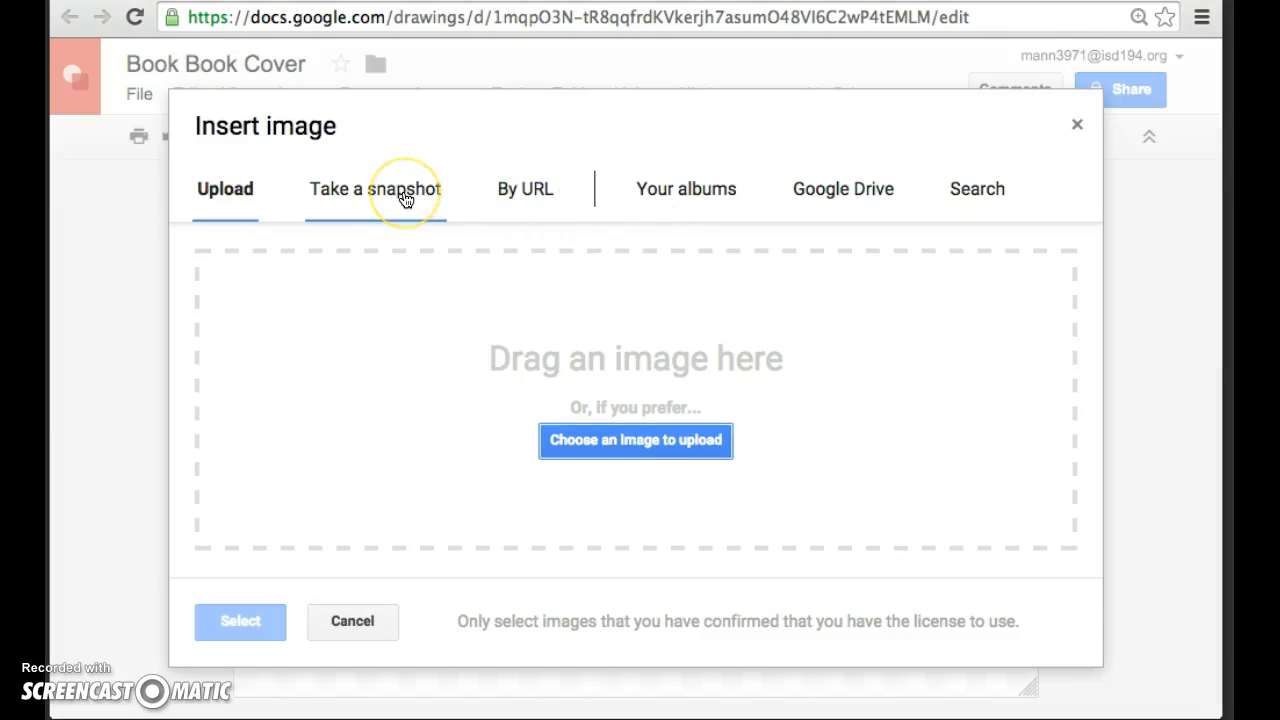
{"action": "left_click", "coordinate": [534, 207]}
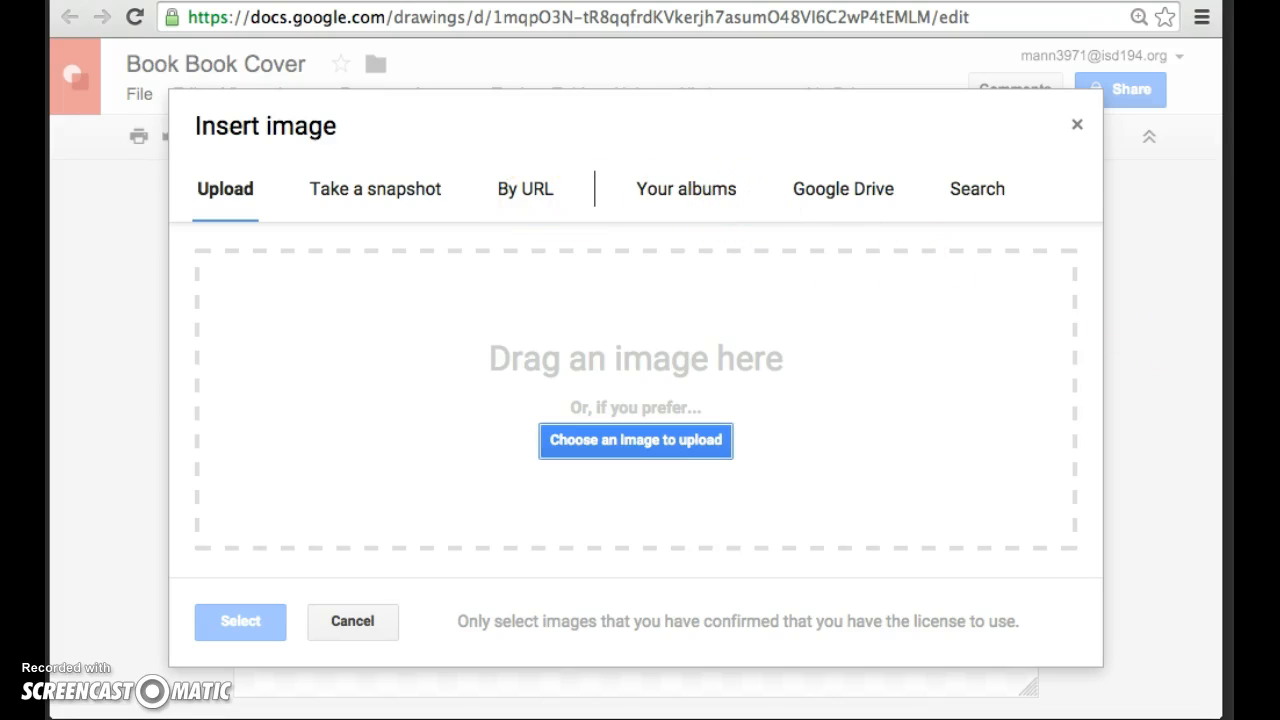
{"action": "left_click_drag", "start_coordinate": [1225, 426], "coordinate": [738, 369]}
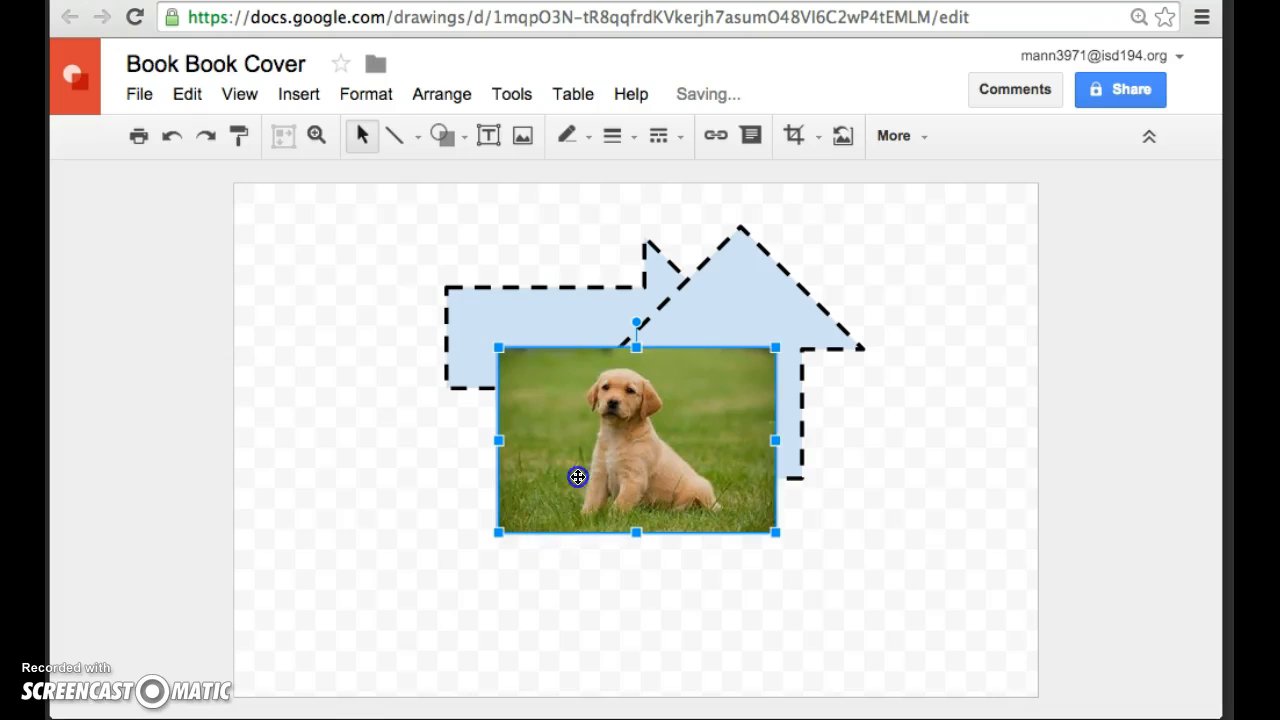
Move the puppy photo over the arrows, enlarge it to nearly twice its width, and reposition it over the lower part of the arrows.
{"action": "left_click_drag", "start_coordinate": [577, 474], "coordinate": [615, 398]}
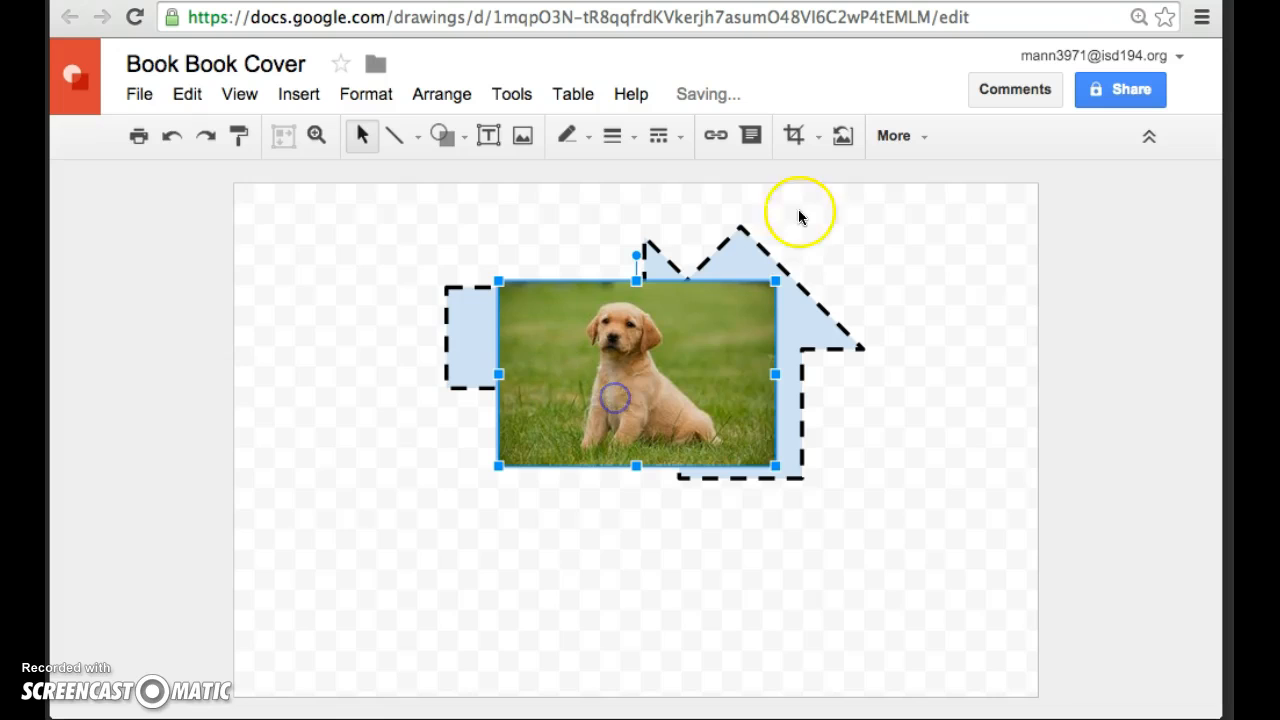
{"action": "left_click_drag", "start_coordinate": [777, 466], "coordinate": [921, 618]}
{"action": "left_click_drag", "start_coordinate": [731, 450], "coordinate": [703, 474]}
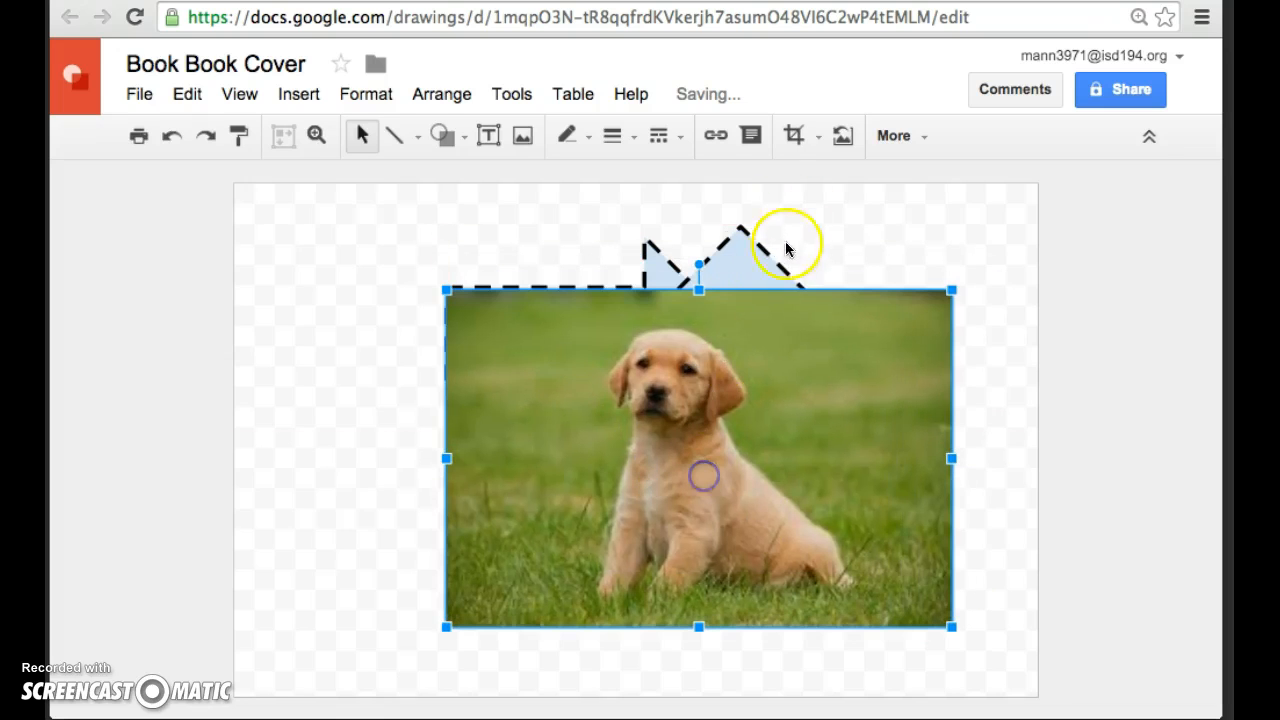
Crop the puppy photo to a heart shape.
{"action": "left_click", "coordinate": [800, 142]}
{"action": "left_click", "coordinate": [819, 137]}
{"action": "mouse_move", "coordinate": [847, 190]}
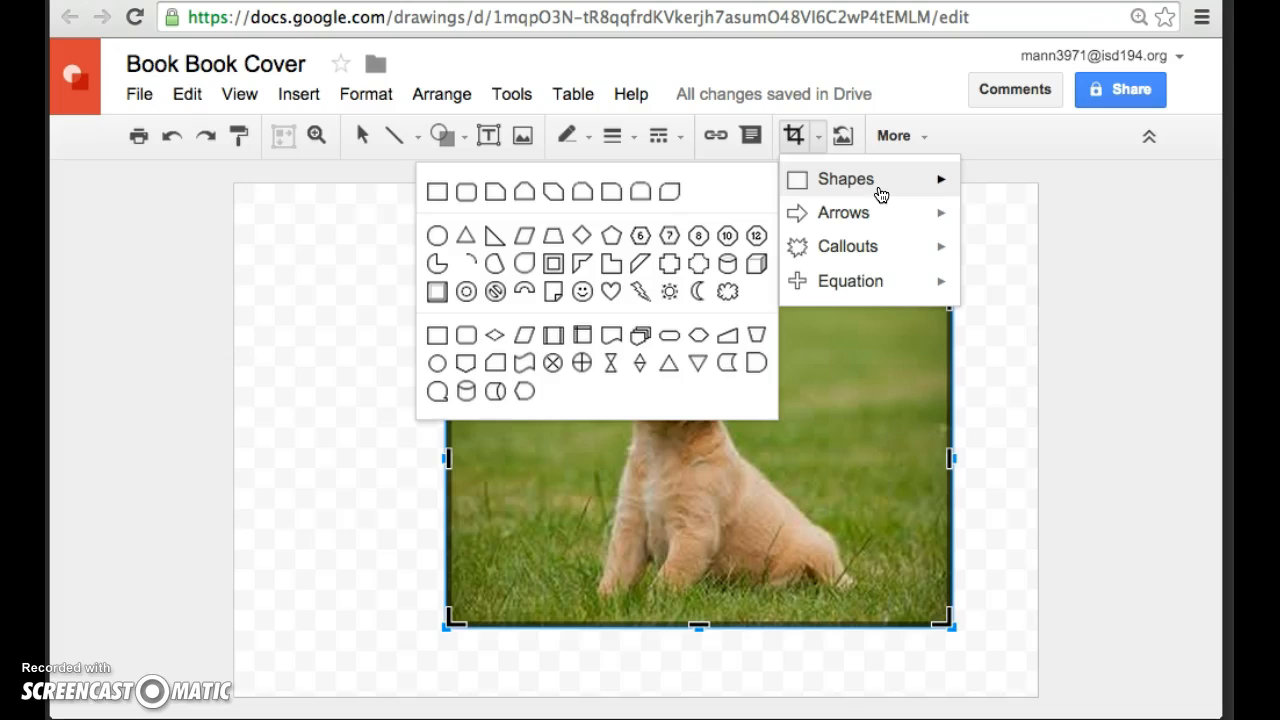
{"action": "left_click", "coordinate": [612, 291]}
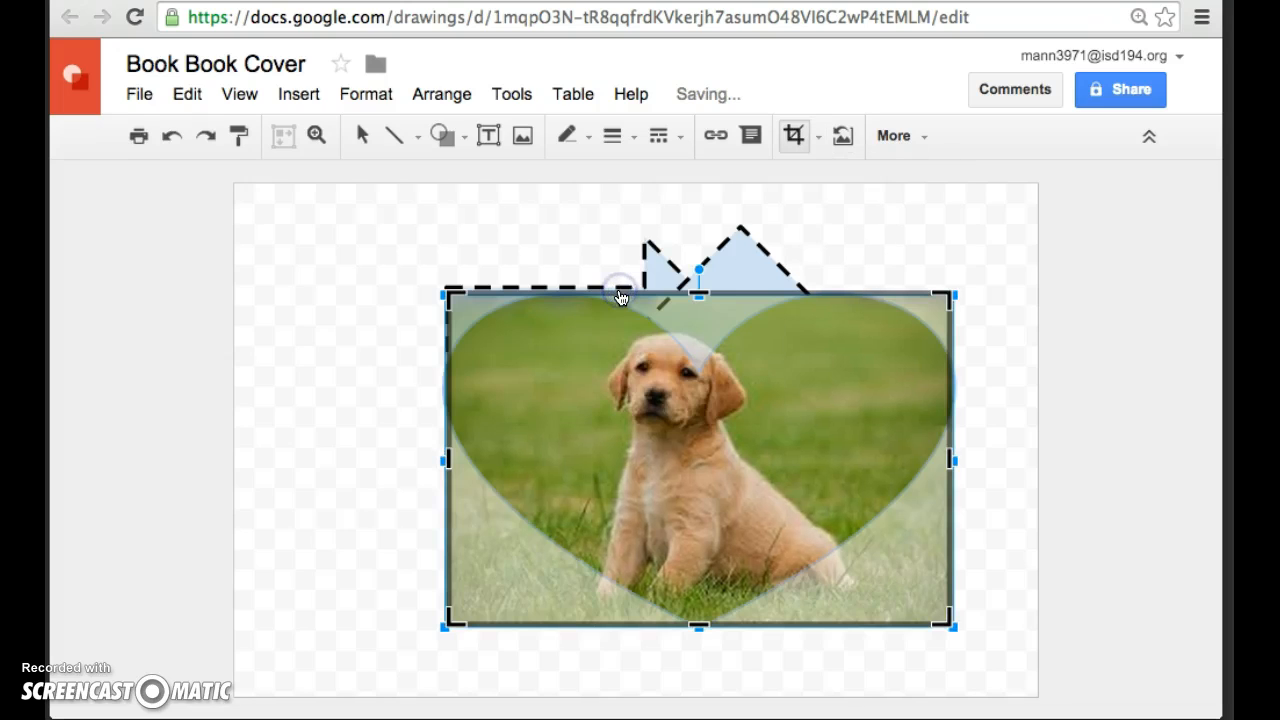
{"action": "left_click", "coordinate": [791, 377]}
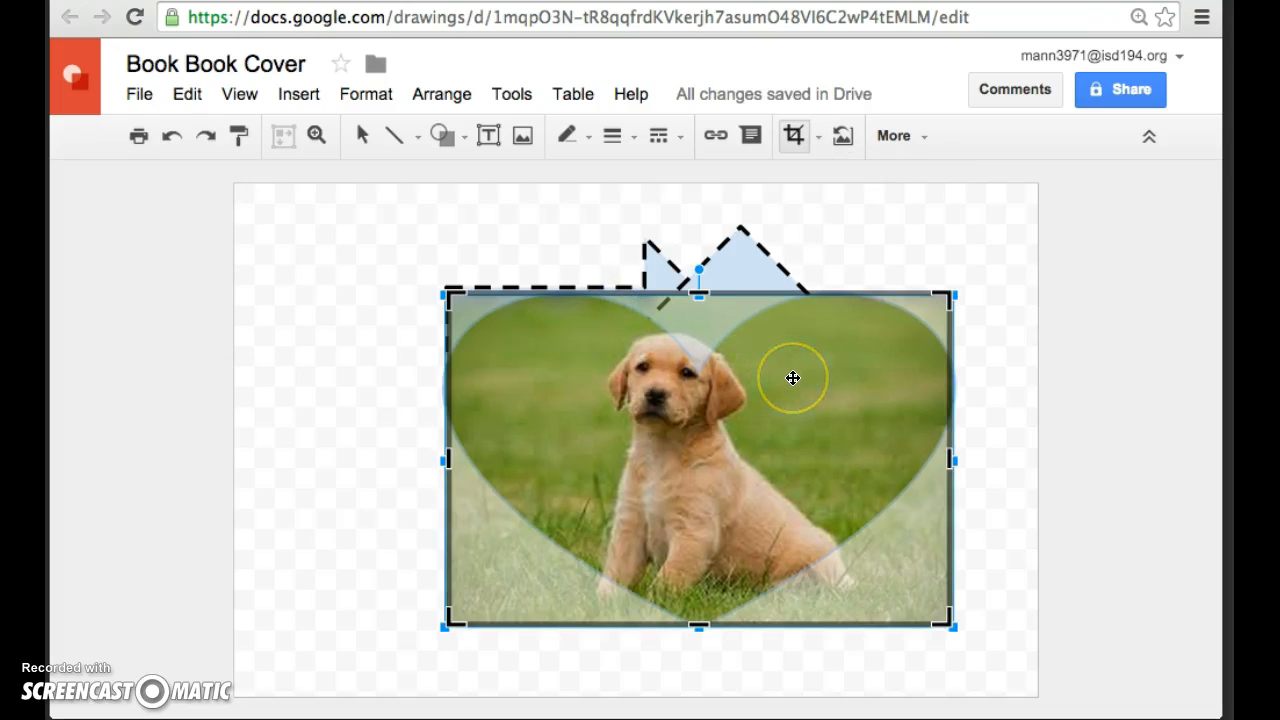
Move the heart-shaped puppy photo slightly to the right and reset the image to remove its crop.
{"action": "left_click_drag", "start_coordinate": [781, 400], "coordinate": [813, 392]}
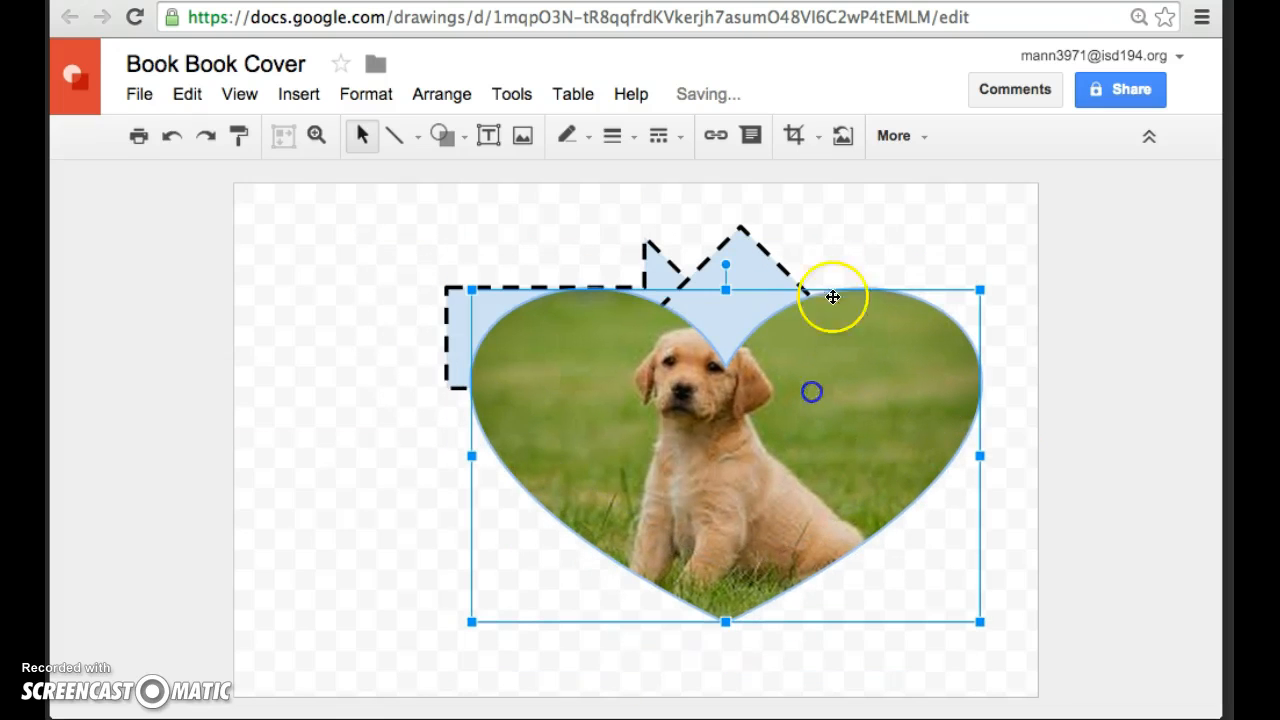
{"action": "left_click", "coordinate": [841, 140]}
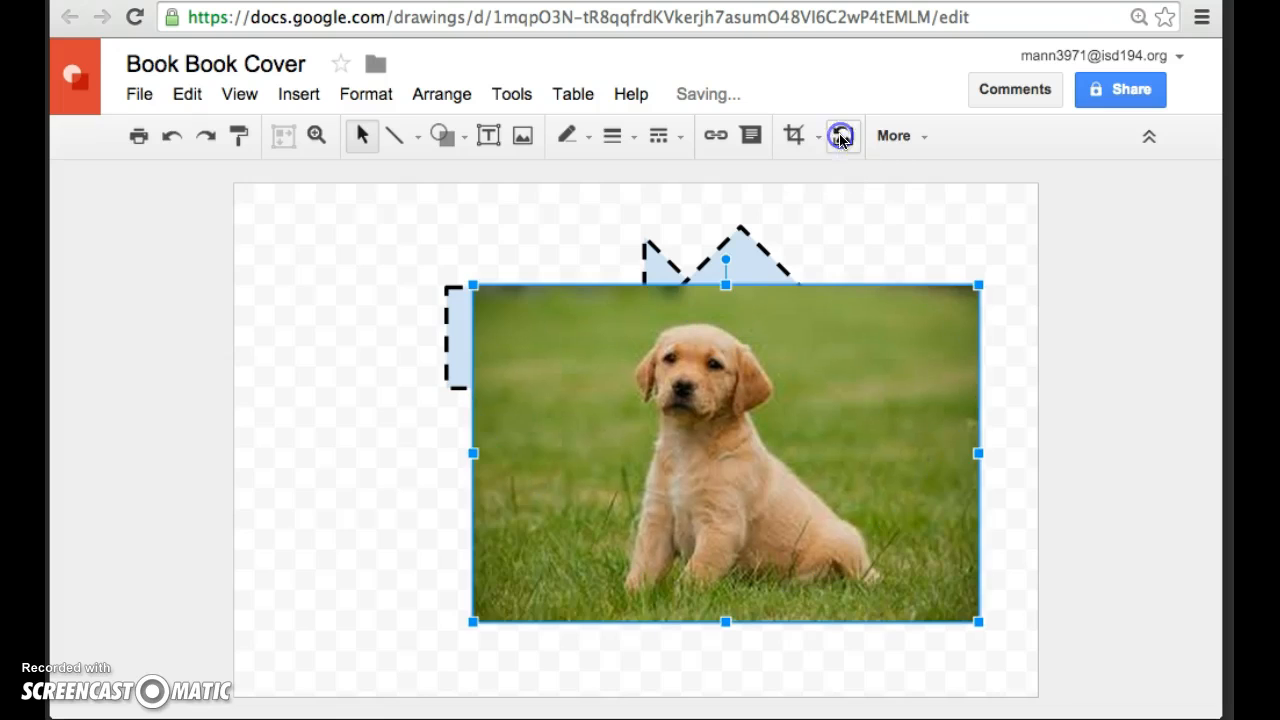
Open the image options for the puppy photo and view the available recolor choices without applying one.
{"action": "left_click", "coordinate": [900, 136]}
{"action": "left_click", "coordinate": [910, 140]}
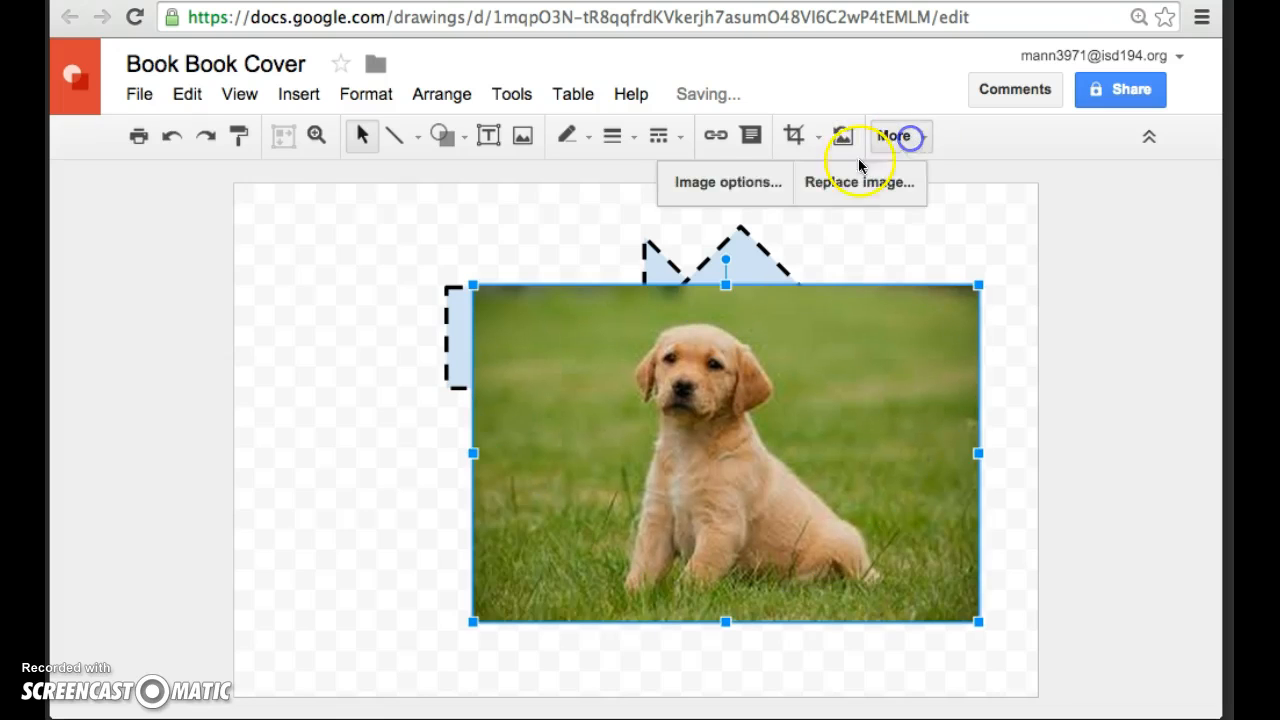
{"action": "left_click", "coordinate": [750, 178]}
{"action": "left_click", "coordinate": [1021, 254]}
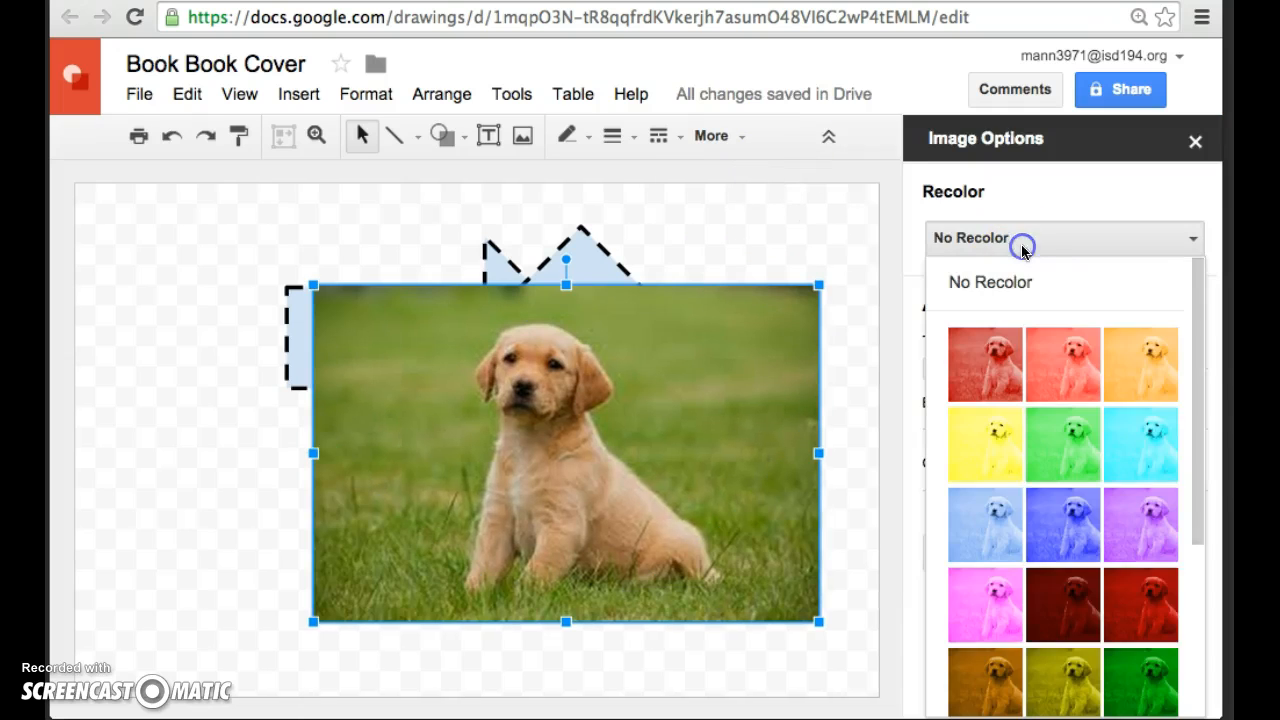
{"action": "left_click", "coordinate": [1025, 200]}
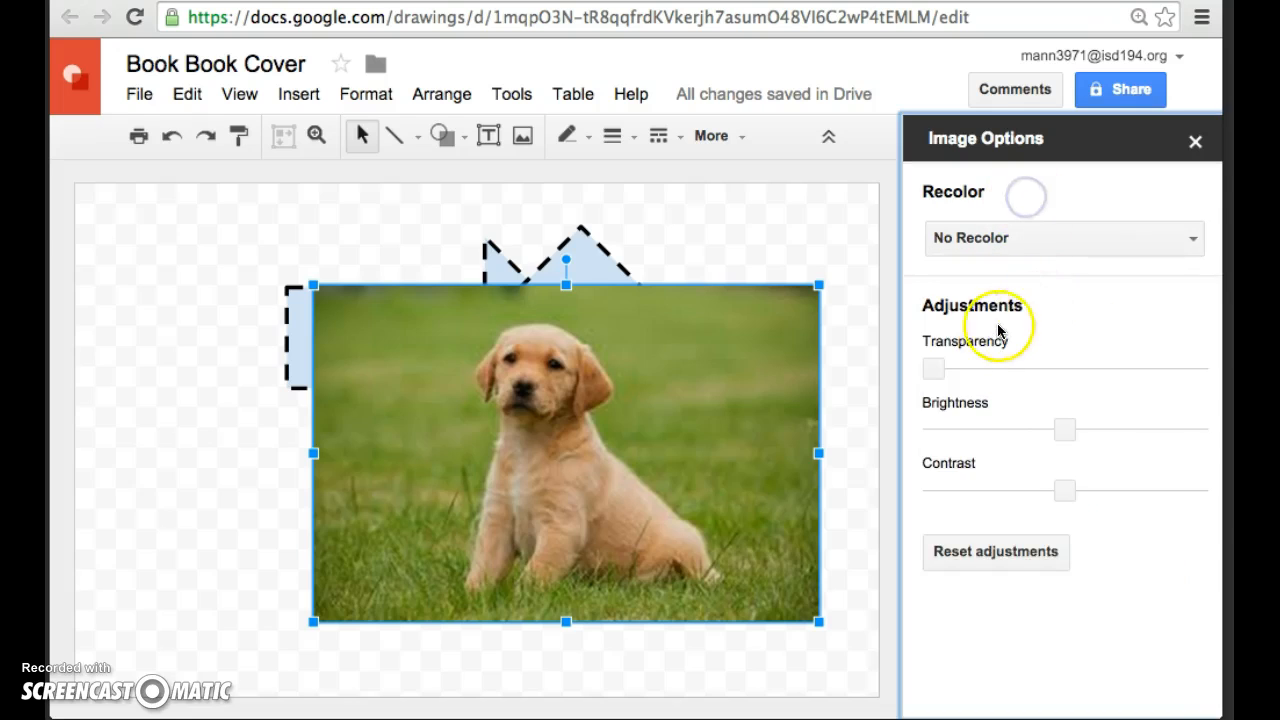
Try the puppy photo's transparency, slightly lower brightness and higher contrast, resetting all adjustments before closing the image options.
{"action": "left_click_drag", "start_coordinate": [930, 368], "coordinate": [876, 349]}
{"action": "mouse_move", "coordinate": [1066, 430]}
{"action": "left_mouse_down"}
{"action": "mouse_move", "coordinate": [1138, 431]}
{"action": "mouse_move", "coordinate": [1060, 431]}
{"action": "left_mouse_up"}
{"action": "left_click_drag", "start_coordinate": [1088, 487], "coordinate": [1106, 489]}
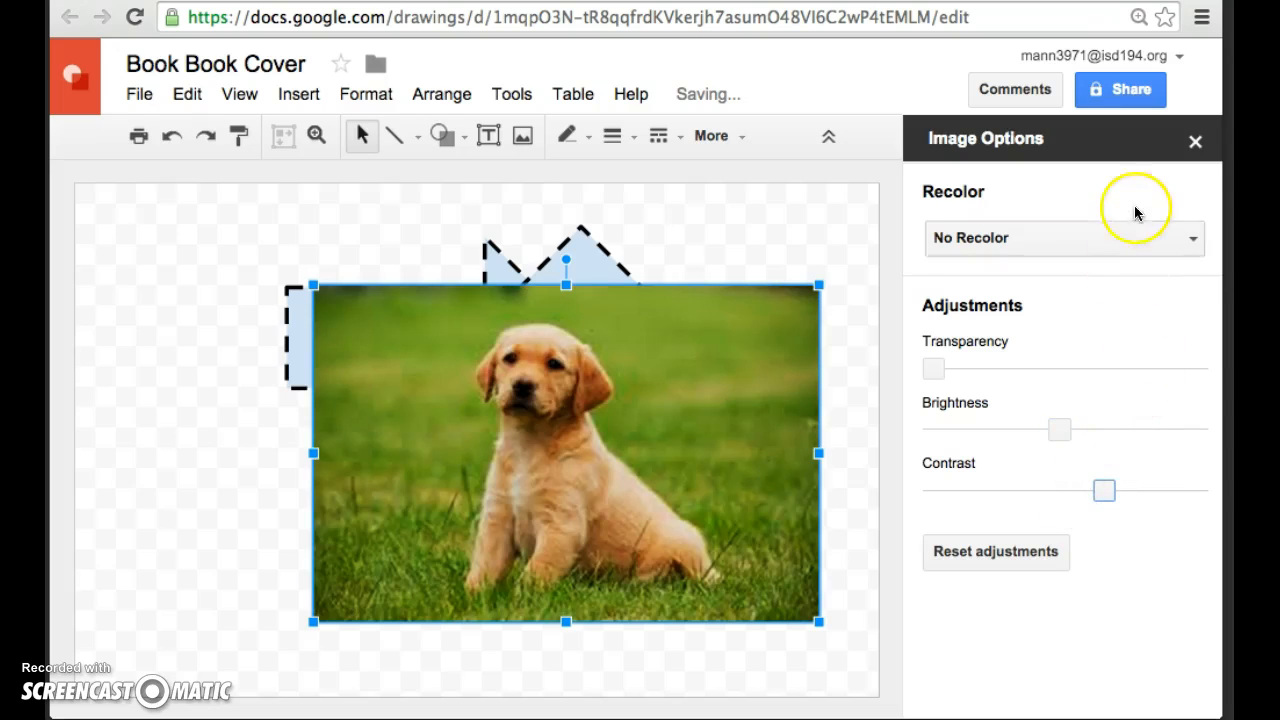
{"action": "left_click", "coordinate": [987, 563]}
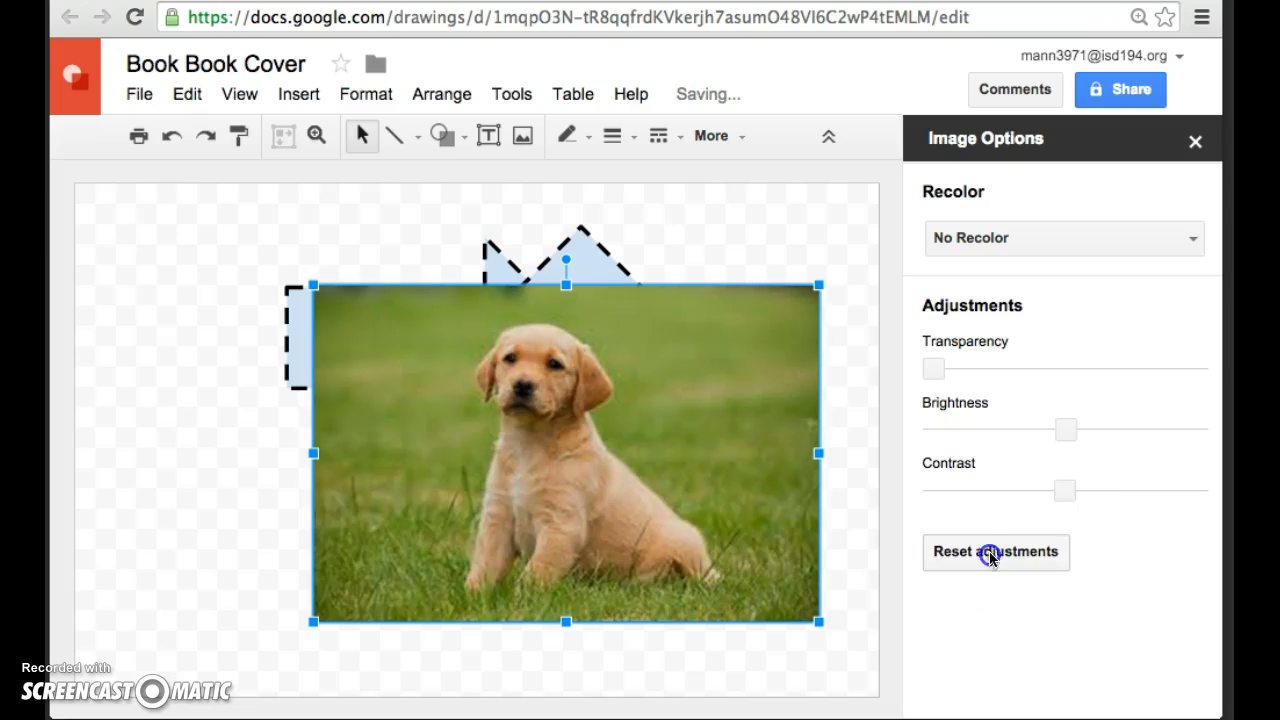
{"action": "left_click", "coordinate": [1196, 141]}
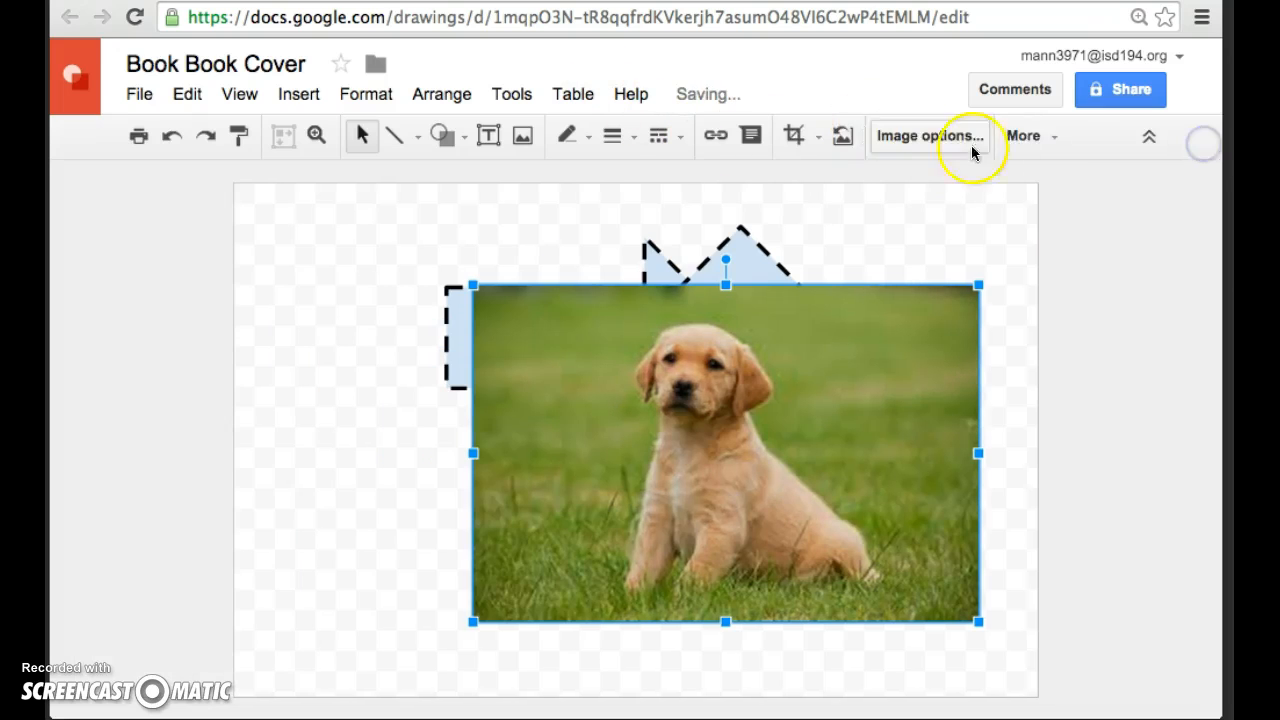
Reopen and close the puppy photo's image options, and check where the image replacement option is found.
{"action": "left_click", "coordinate": [929, 132]}
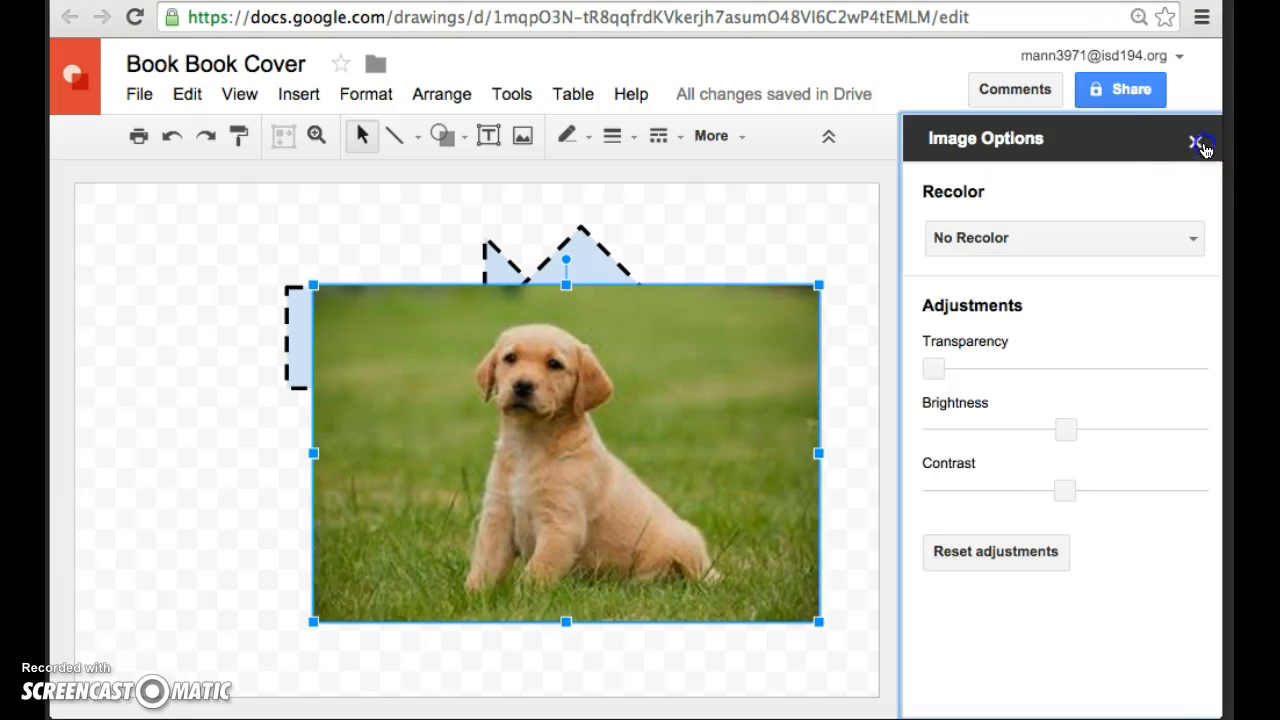
{"action": "left_click", "coordinate": [1200, 145]}
{"action": "left_click", "coordinate": [1040, 137]}
{"action": "left_click", "coordinate": [1038, 183]}
{"action": "left_click", "coordinate": [1074, 127]}
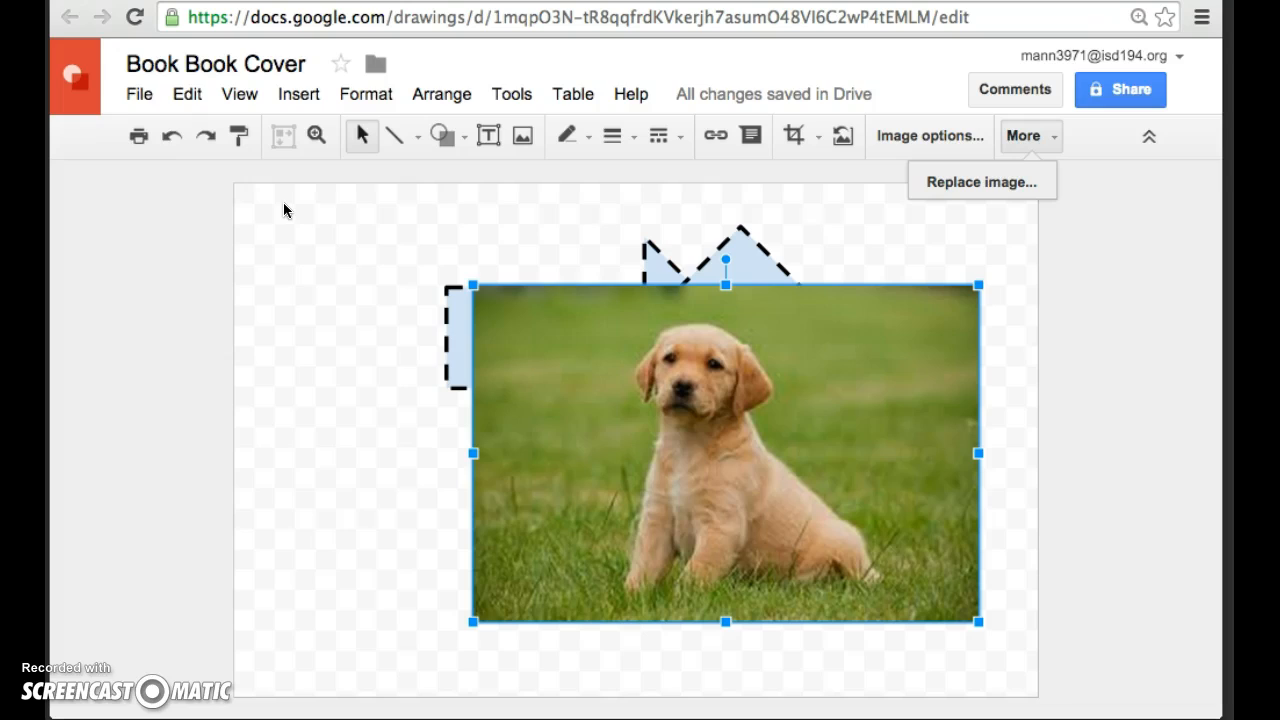
{"action": "left_click", "coordinate": [160, 519]}
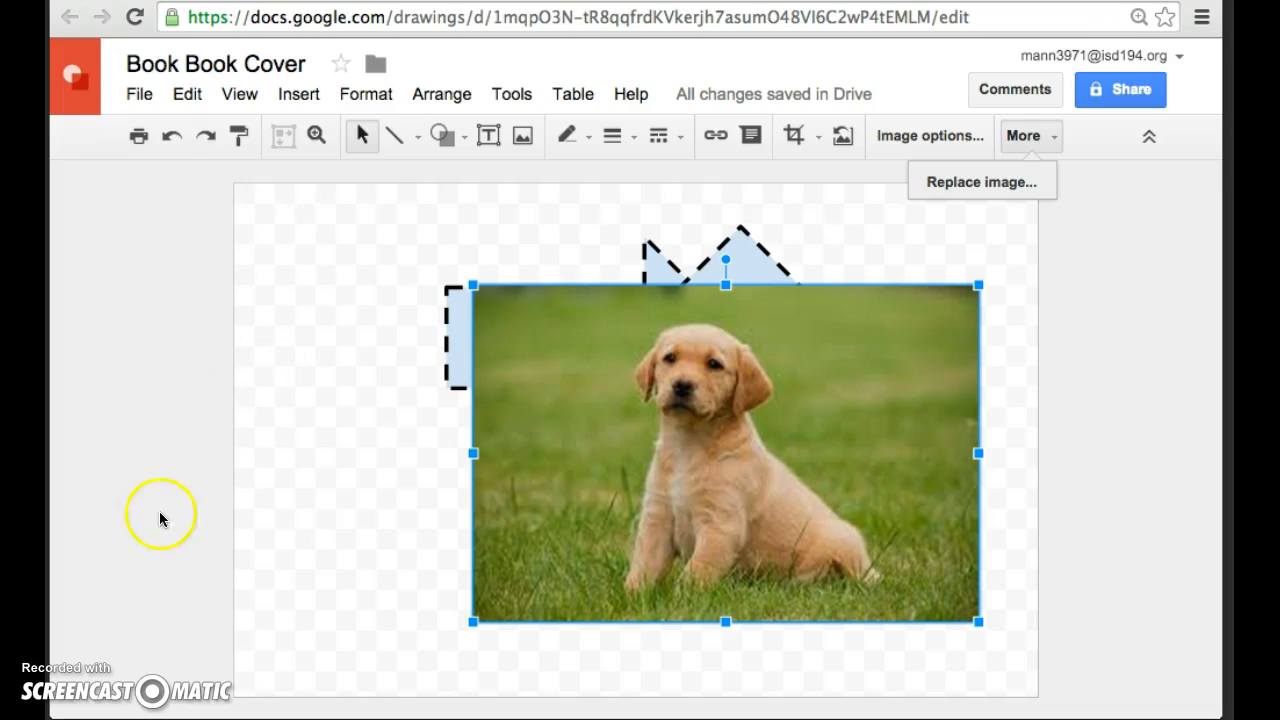